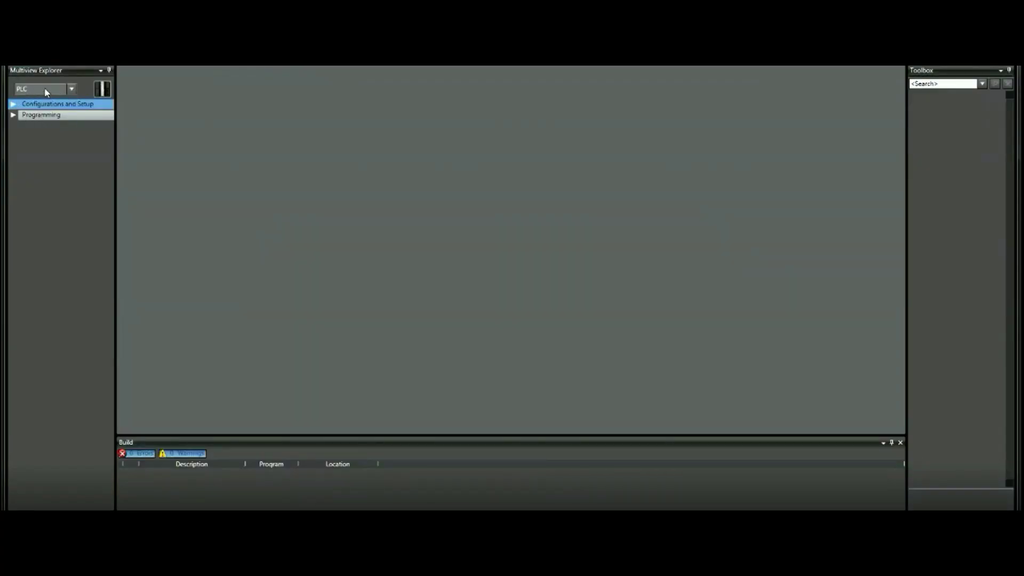
Open the DA section of Program0 from the PLC's programming tree, widening the project explorer to fit the section names.
left_click(71, 89)
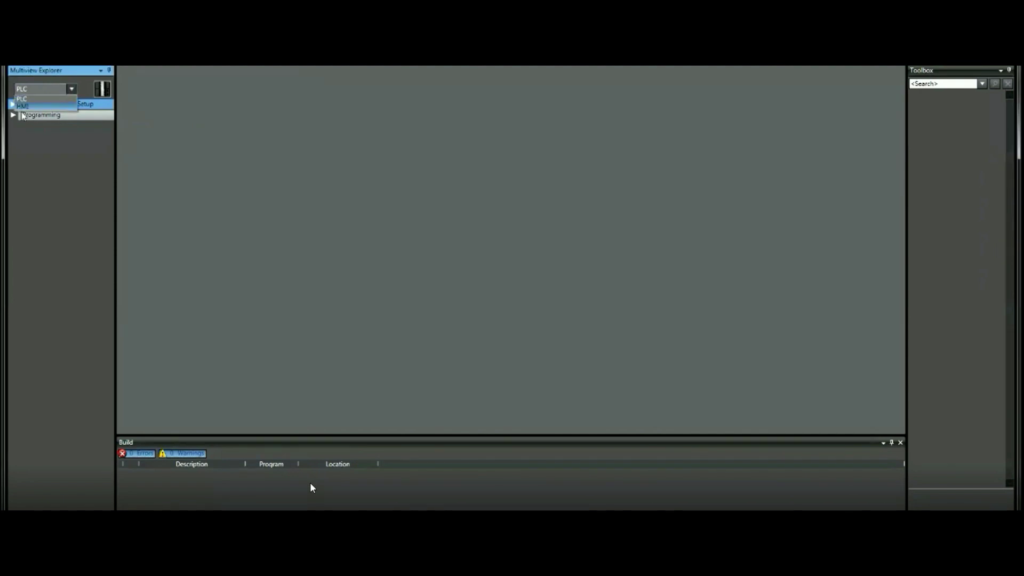
left_click(25, 100)
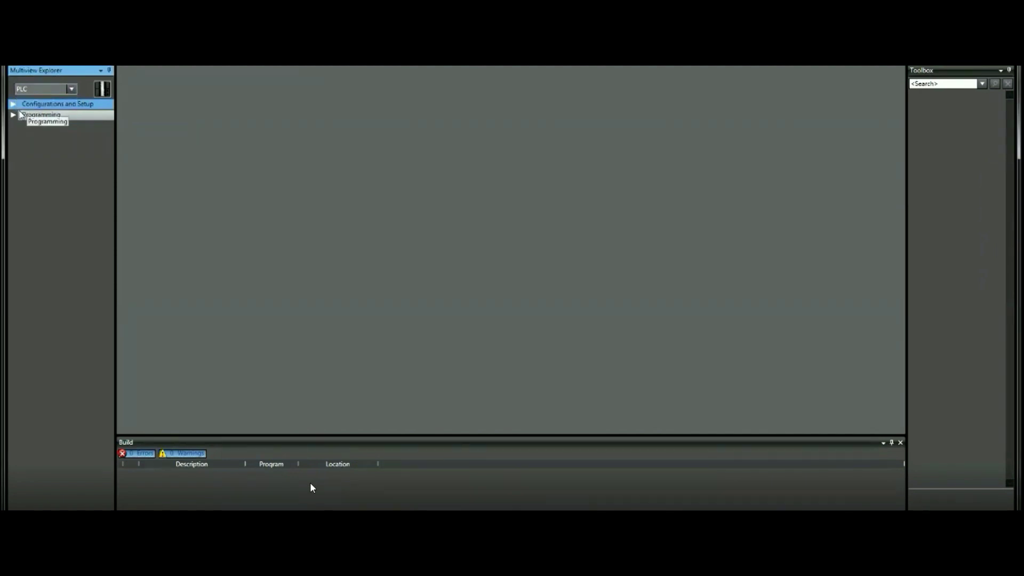
left_click(13, 114)
left_click(31, 125)
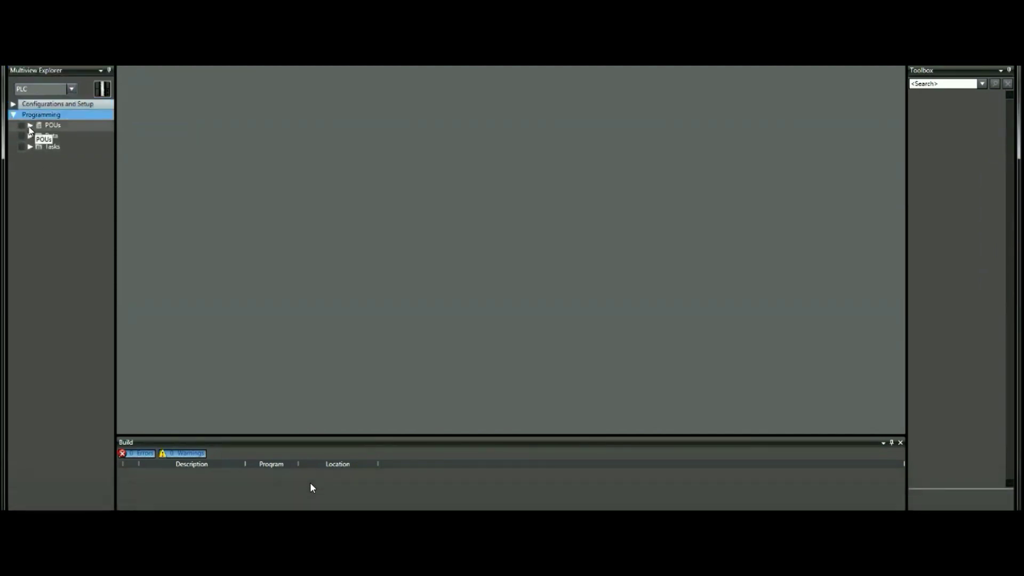
left_click_drag(116, 174, 156, 167)
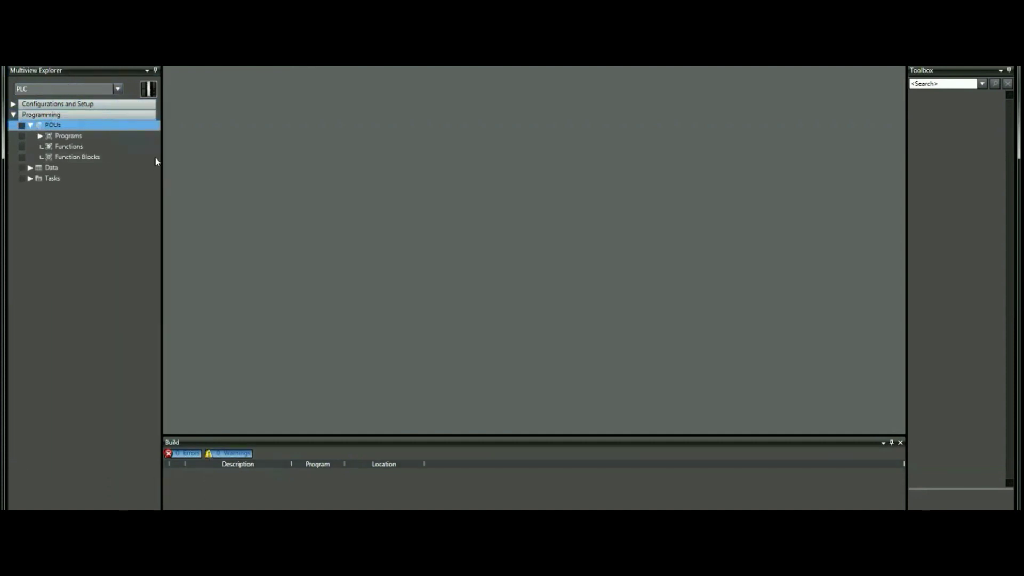
left_click(40, 137)
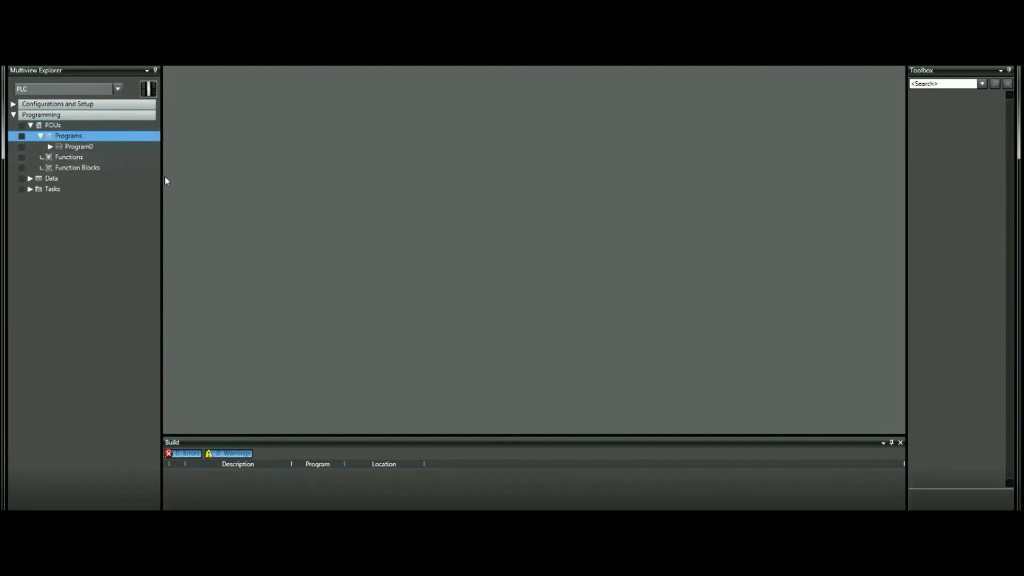
left_click_drag(163, 176, 171, 167)
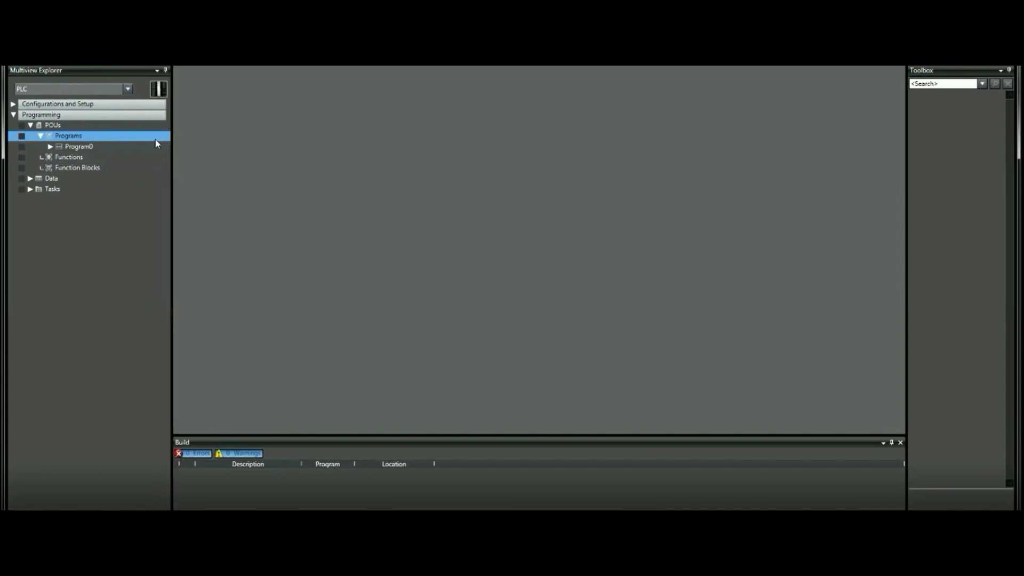
left_click(52, 145)
left_click(50, 146)
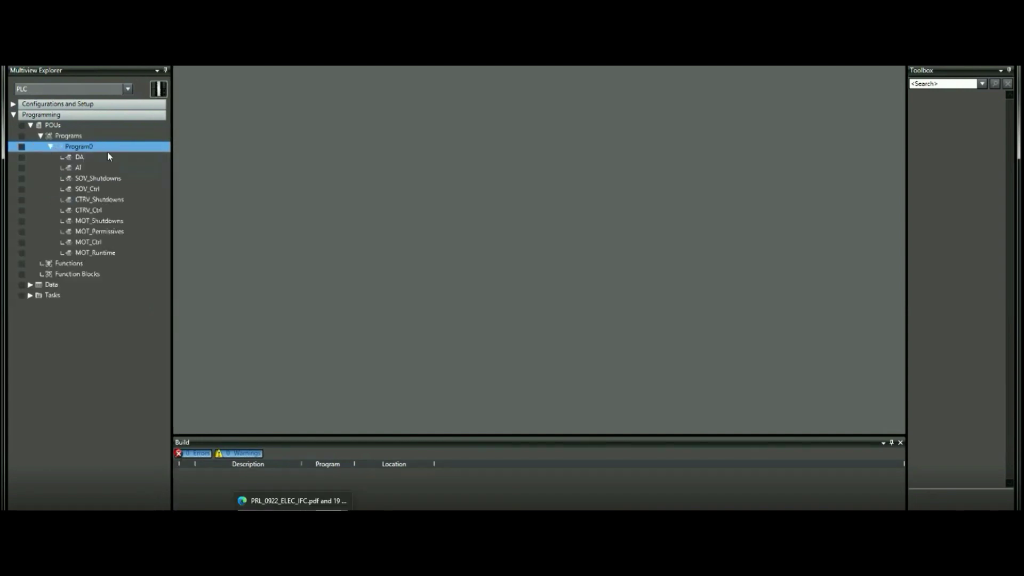
left_click(79, 156)
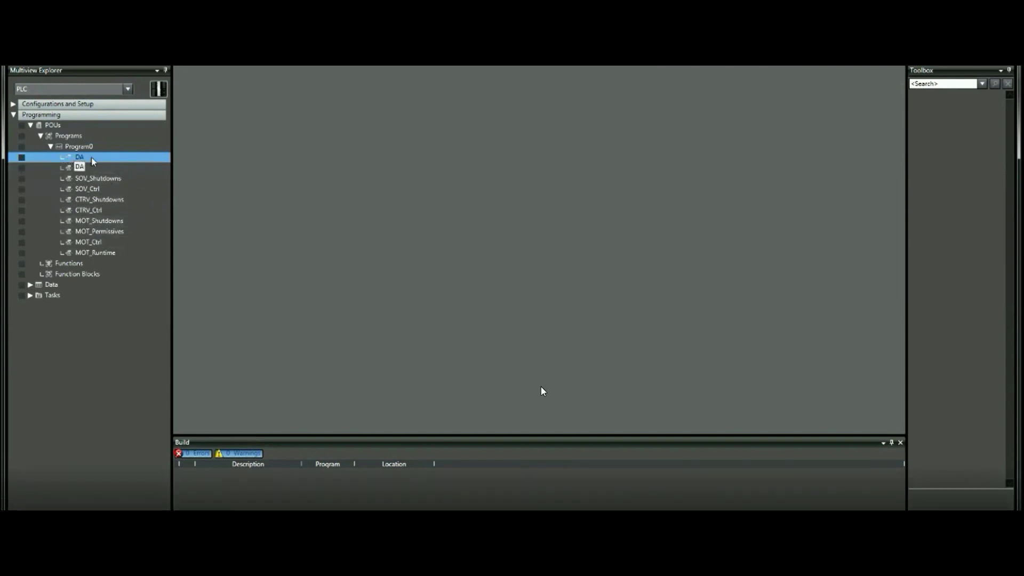
double_click(83, 159)
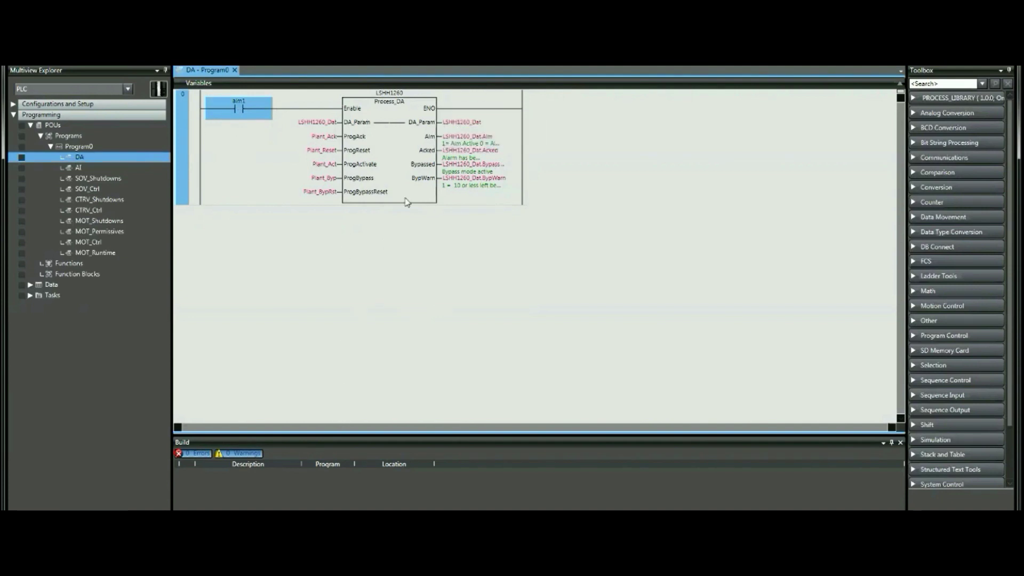
Review the Process_DA function block's inputs and transfer the configuration and program to the controller with the default transfer options.
mouse_move(354, 154)
mouse_move(277, 179)
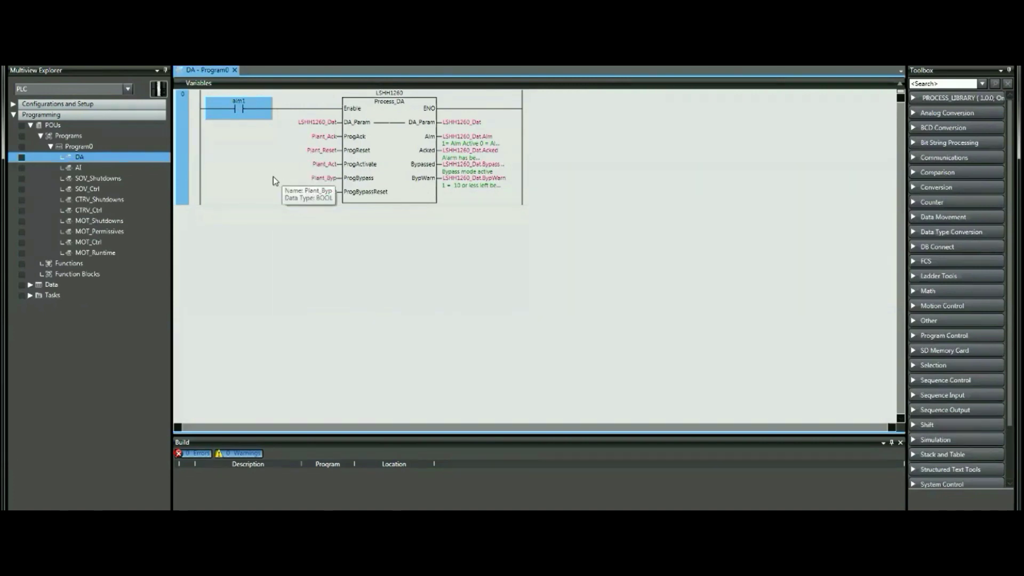
mouse_move(387, 163)
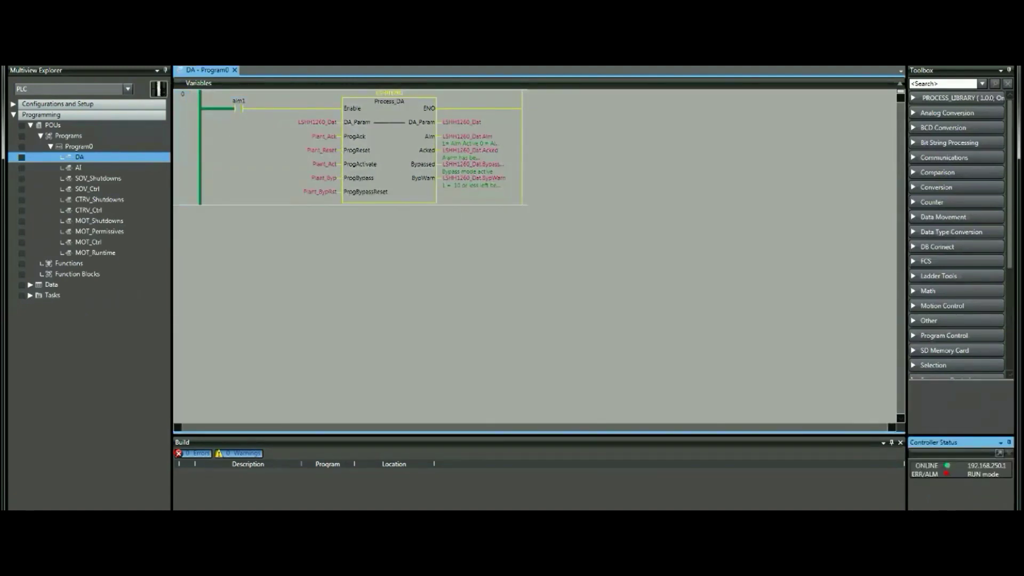
left_click(131, 37)
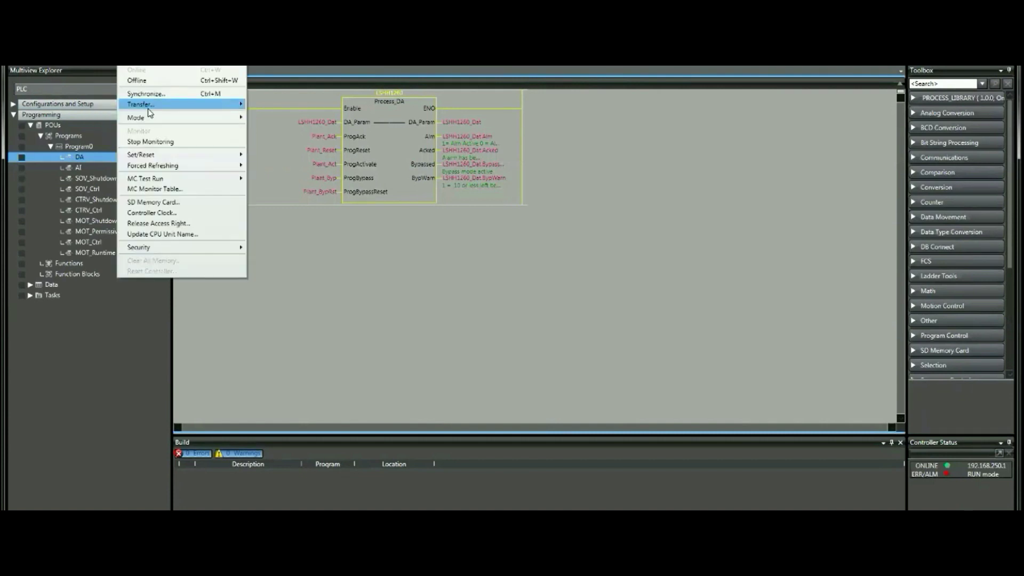
mouse_move(185, 107)
left_click(268, 105)
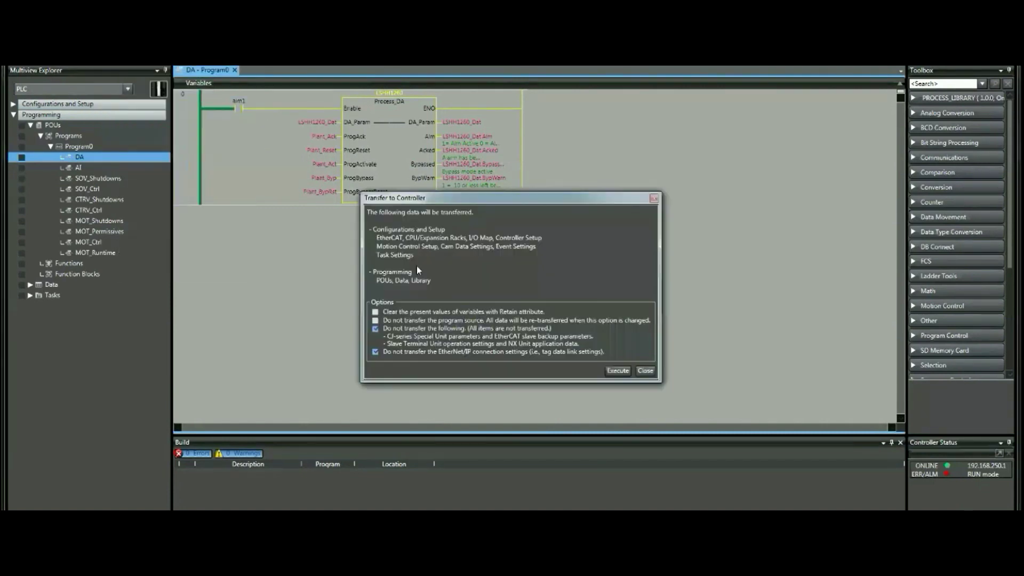
left_click(618, 371)
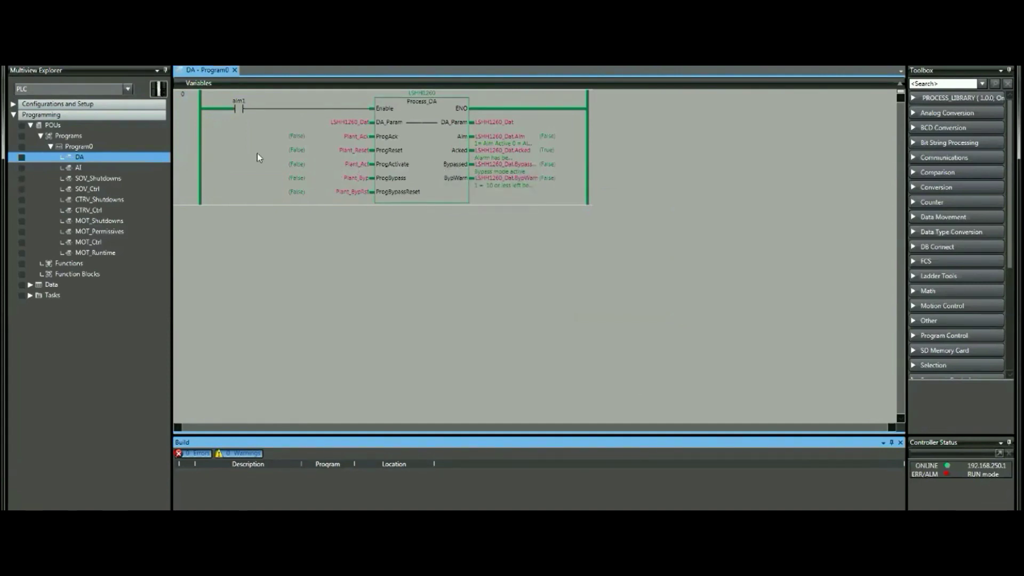
Change the project explorer to the HMI device, widen it, and open the Main page.
left_click(128, 90)
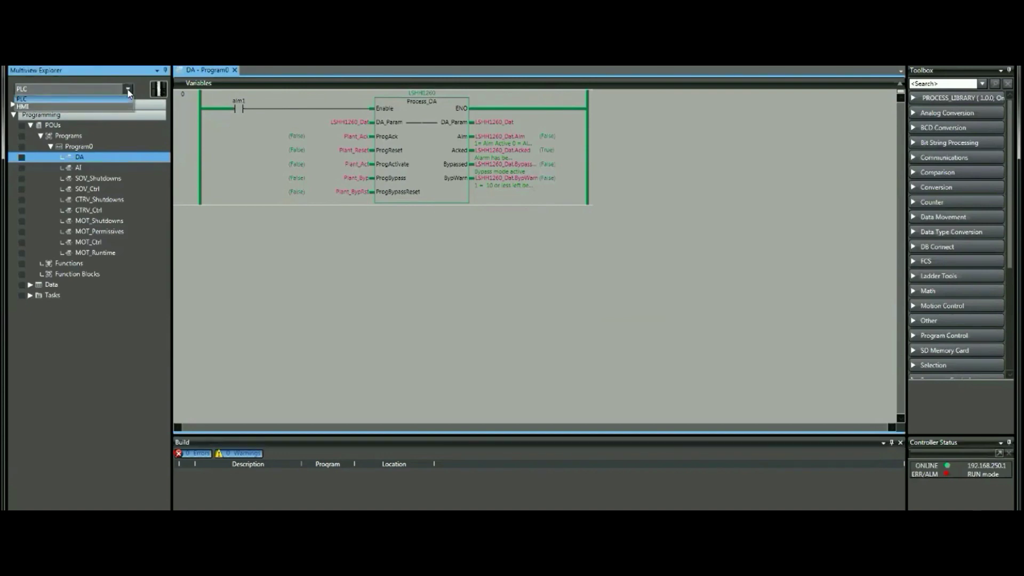
left_click(33, 106)
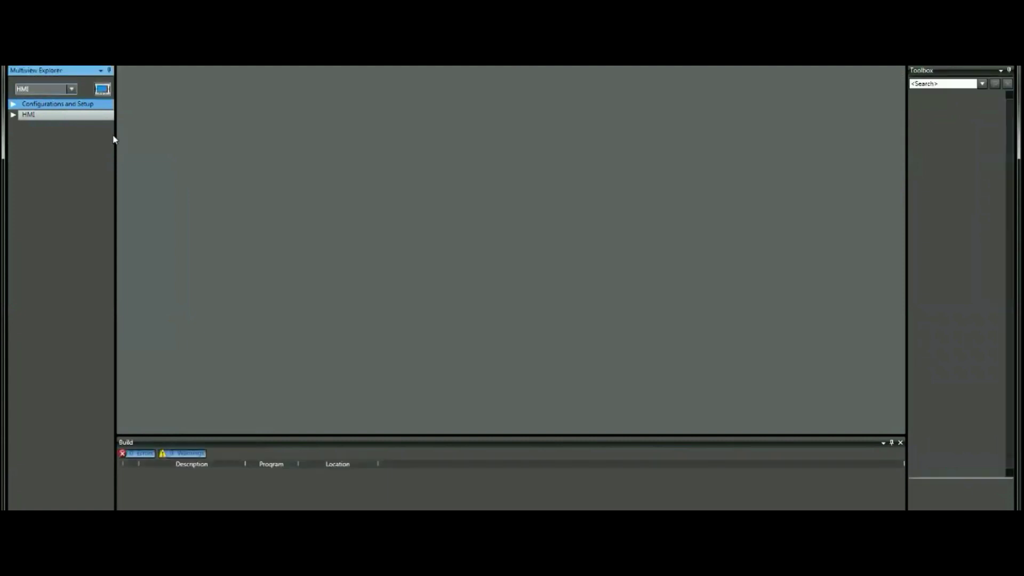
left_click_drag(114, 136, 170, 136)
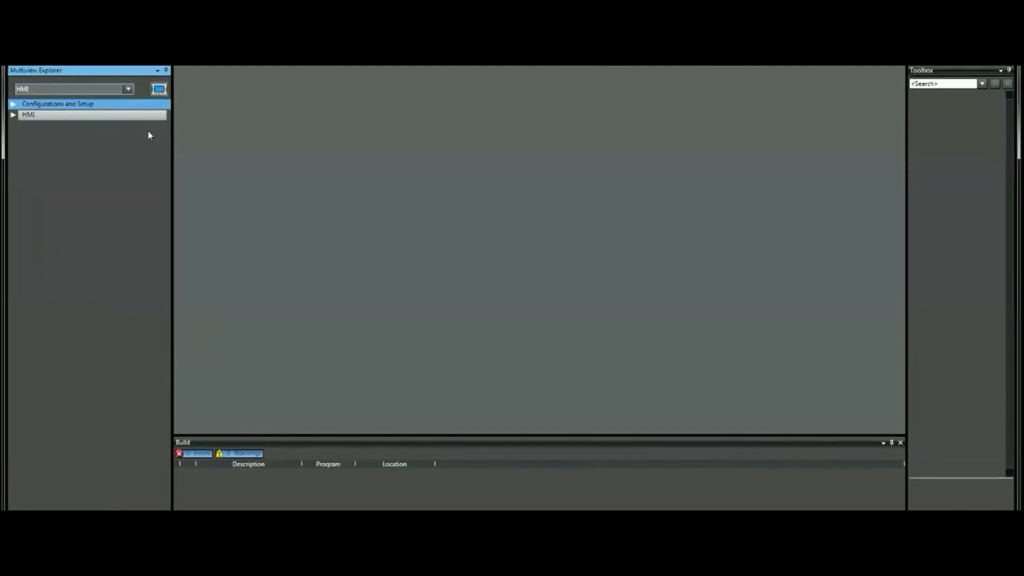
left_click(14, 114)
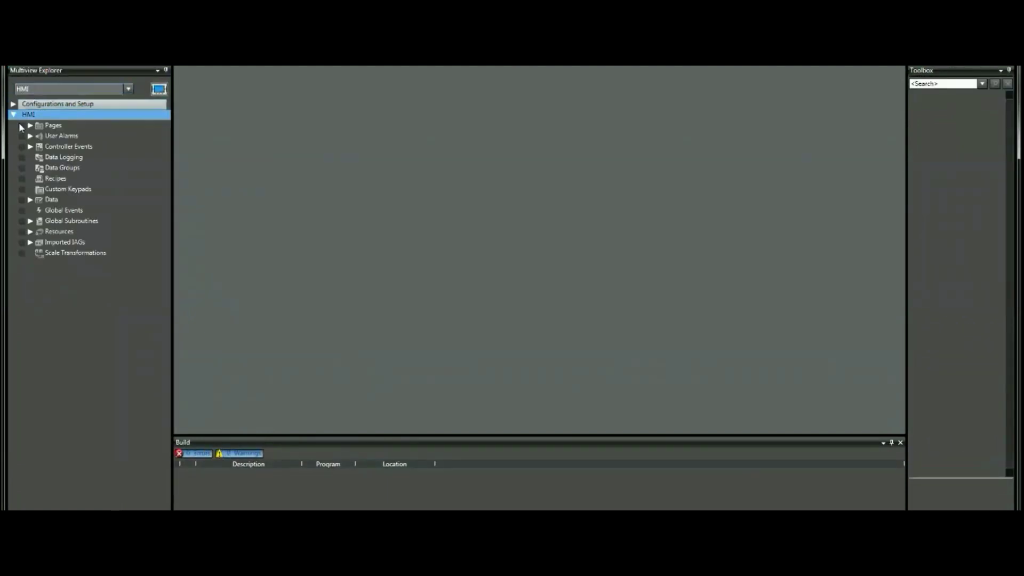
left_click(31, 125)
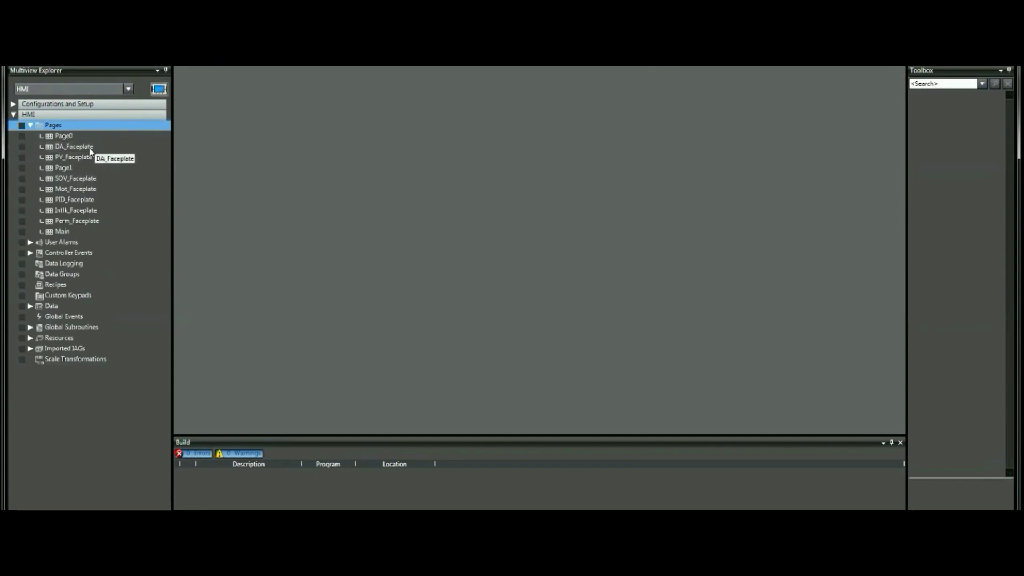
left_click(78, 235)
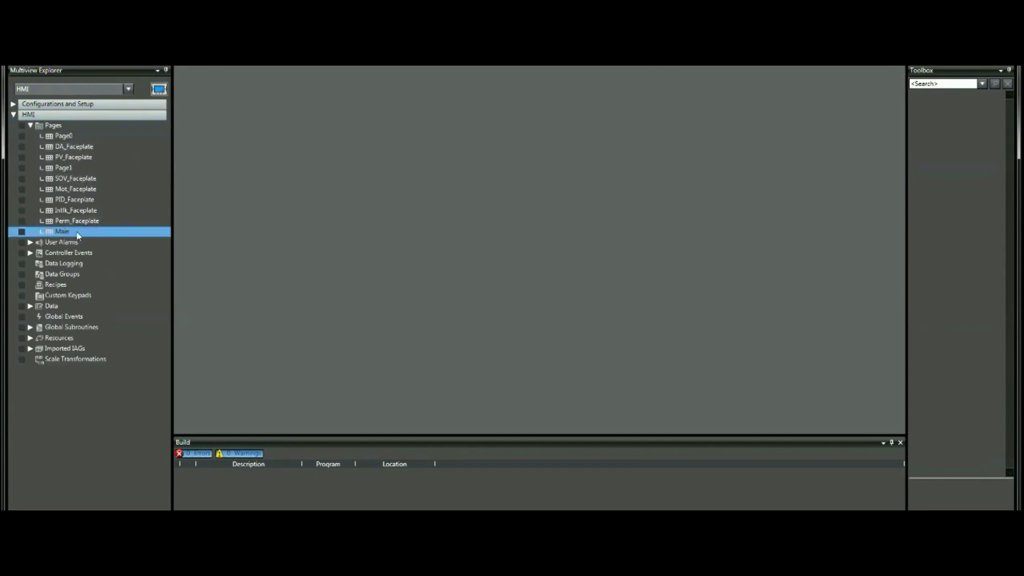
double_click(65, 233)
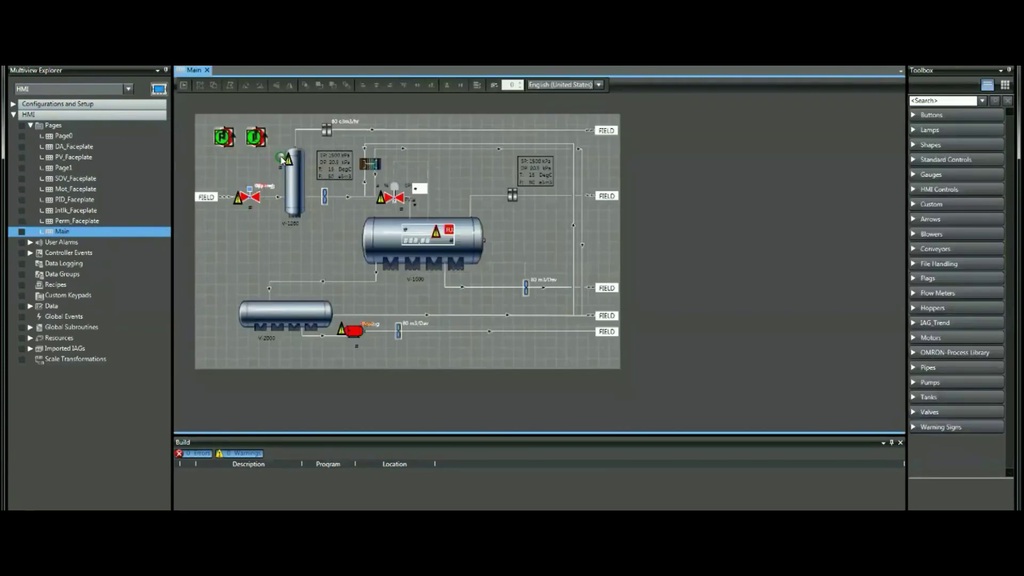
Select the alarm symbol beside vessel V-1260 and examine the DA_Symbol entry in the OMRON-Process Library.
left_click(282, 160)
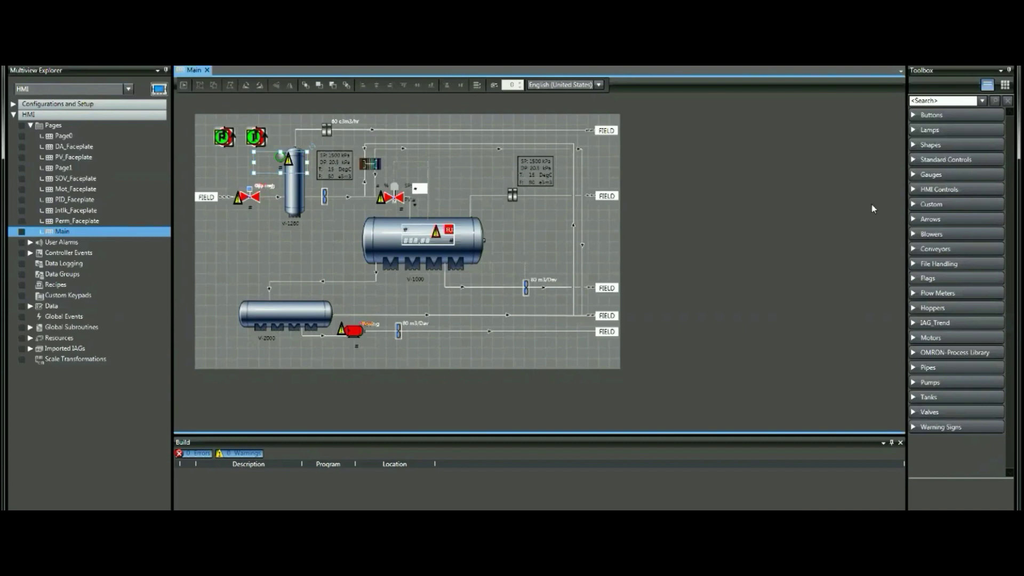
left_click_drag(906, 215, 812, 220)
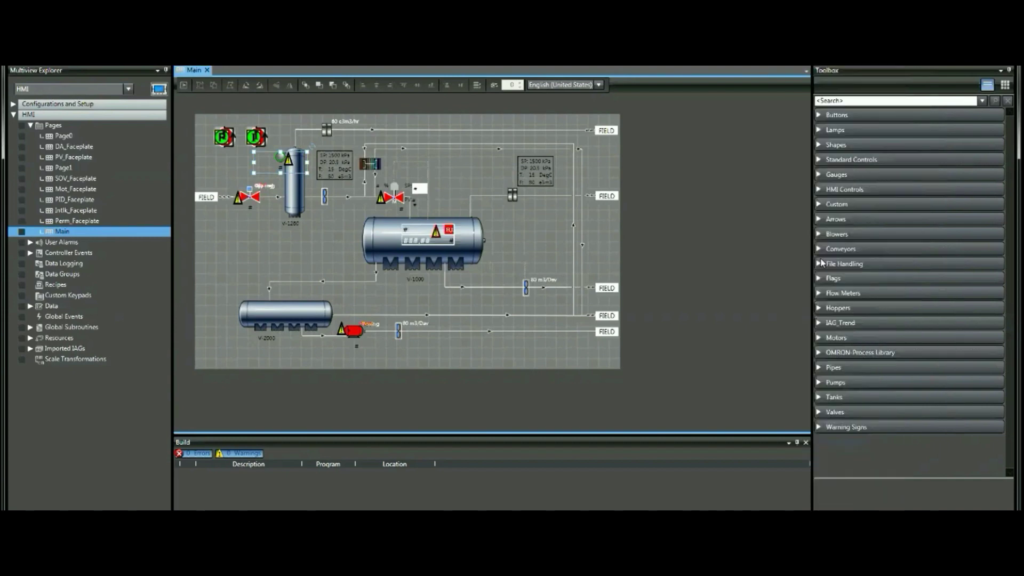
left_click(820, 354)
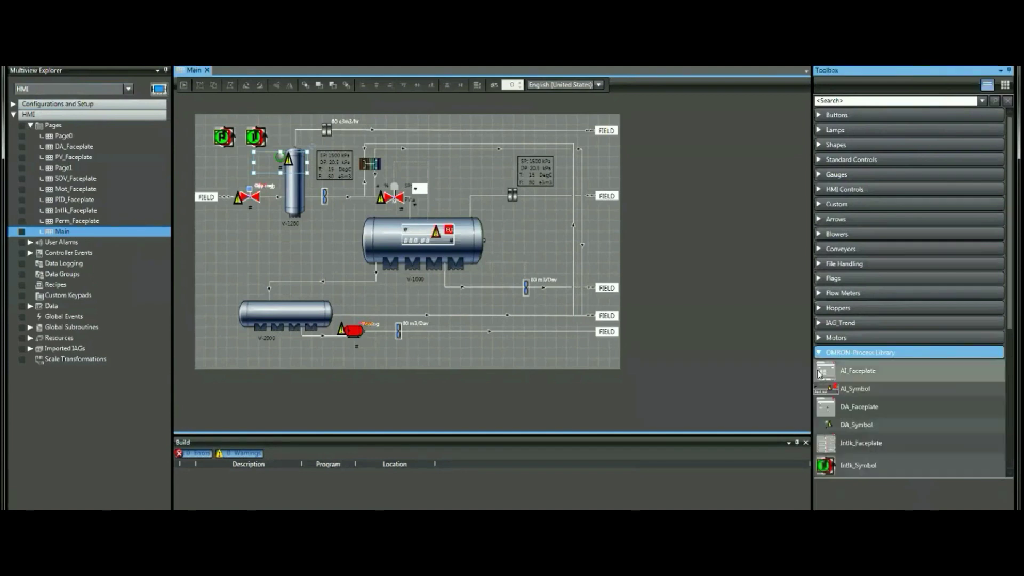
mouse_move(860, 430)
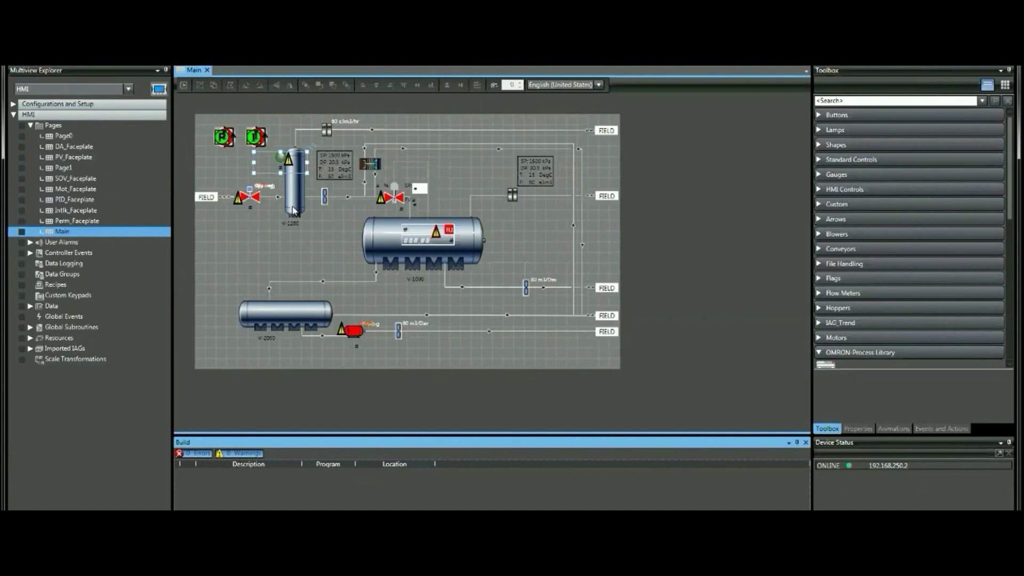
Synchronize the HMI device, and switch to the Compact VNC Viewer window, enlarging it and moving it over the page editor.
key("ctrl+m")
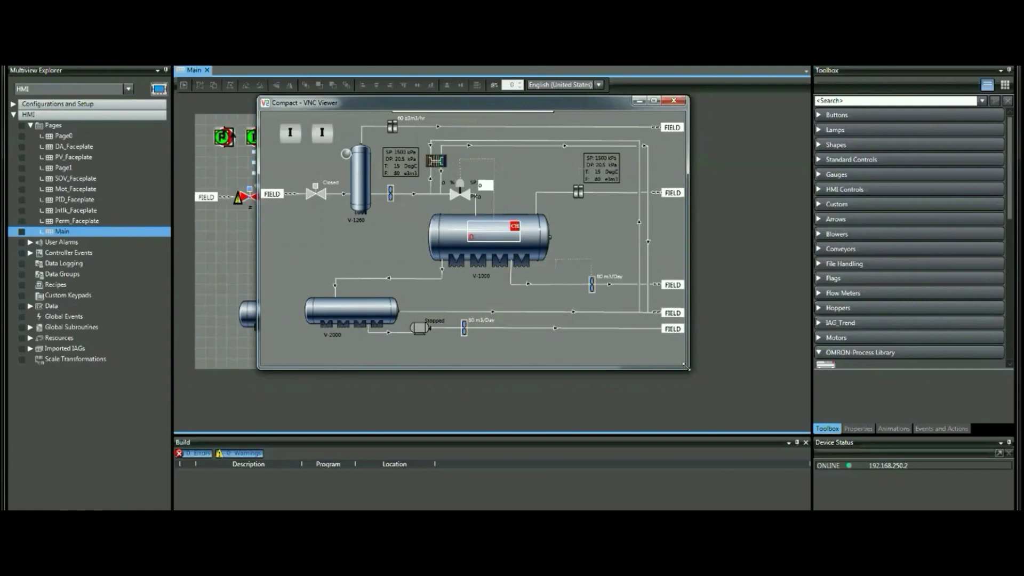
left_click_drag(686, 367, 811, 442)
mouse_move(590, 112)
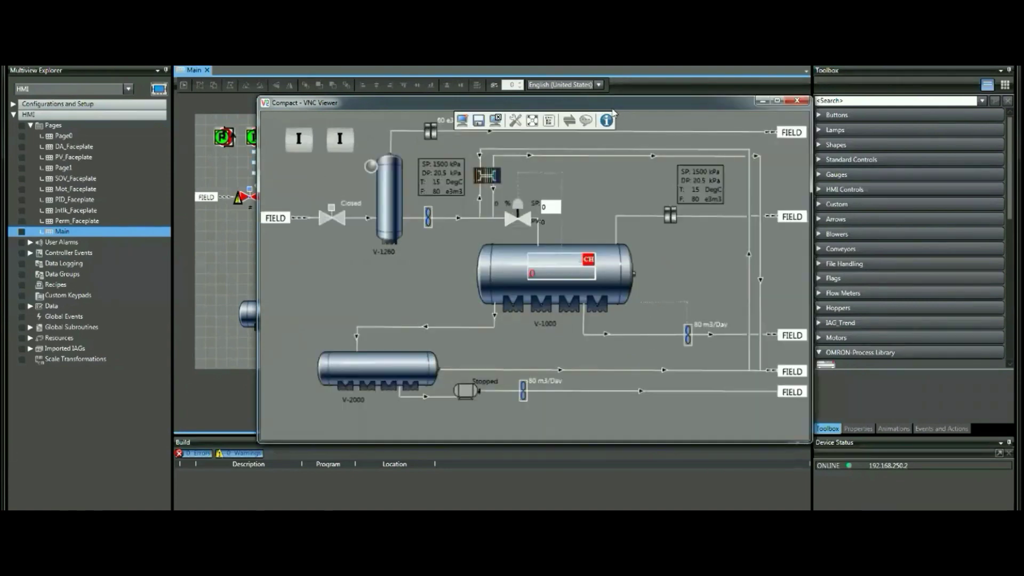
left_click_drag(591, 104, 520, 85)
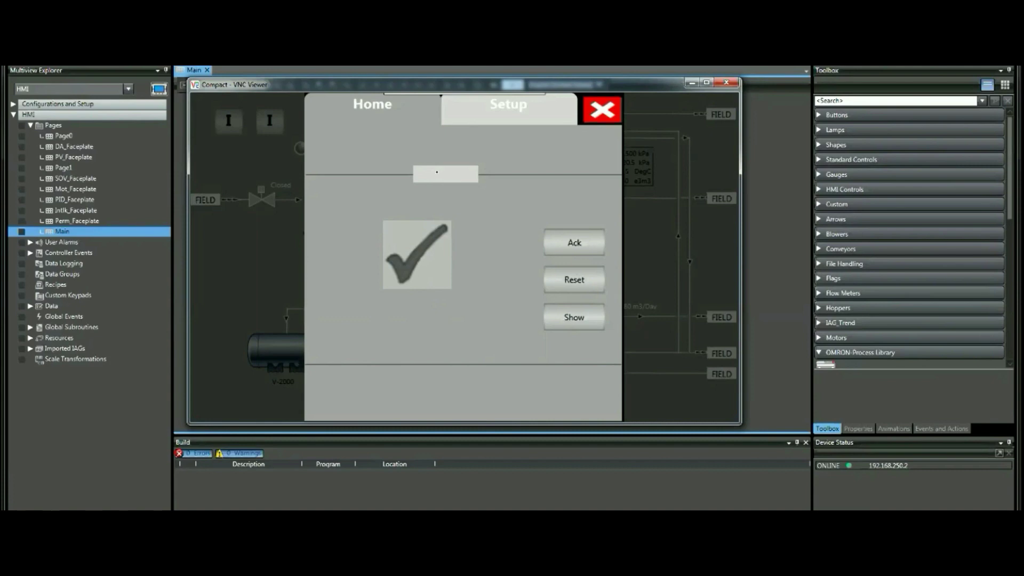
Try to set the debounce time to 2 seconds in the level switch faceplate's setup.
left_click(485, 106)
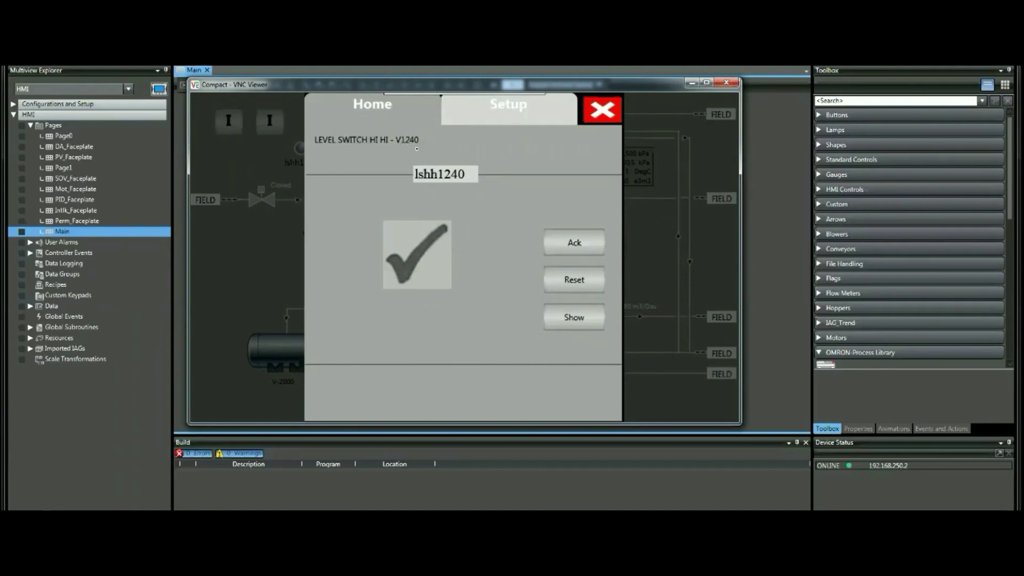
left_click(508, 105)
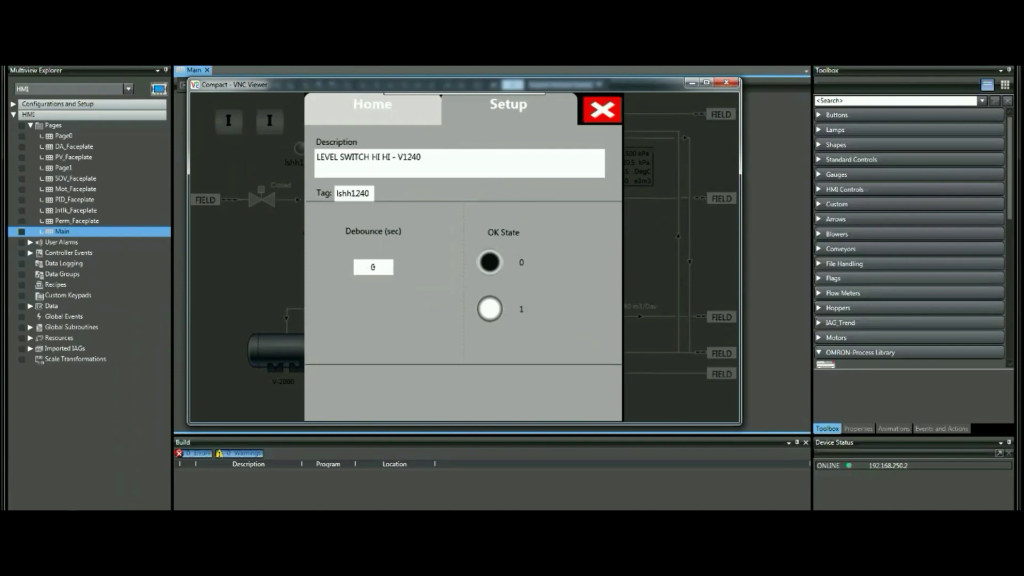
left_click(374, 267)
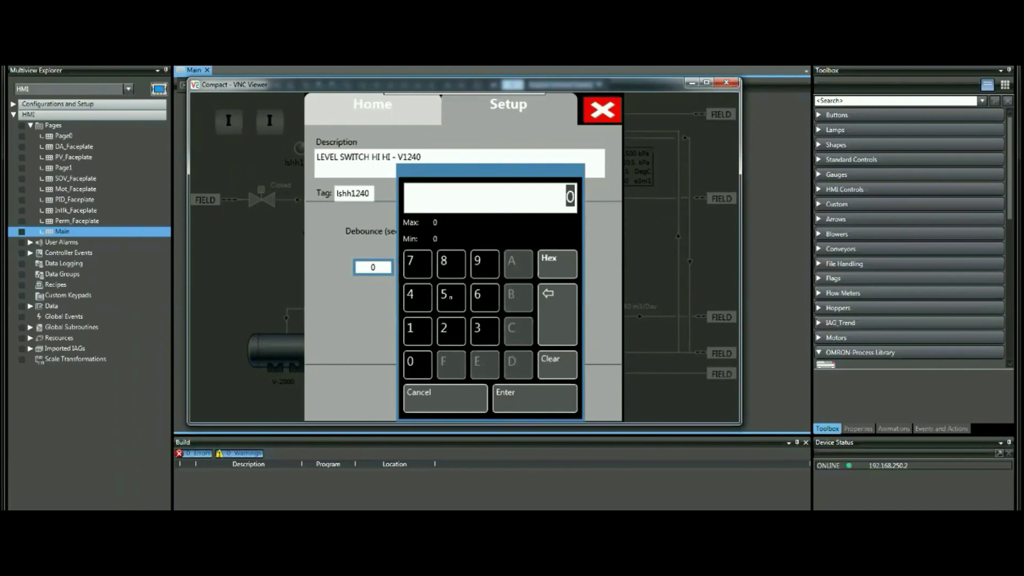
left_click(454, 319)
left_click(520, 393)
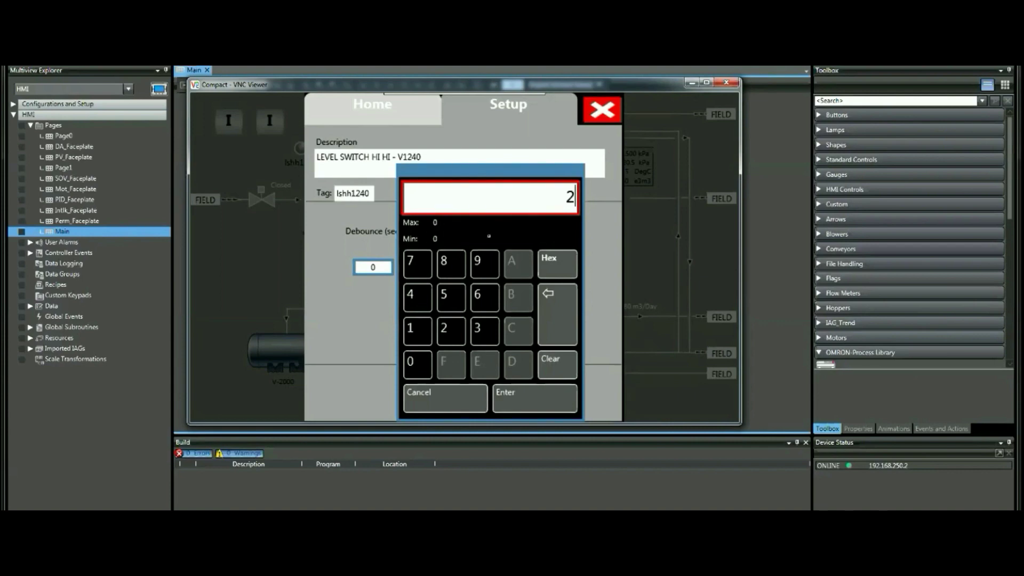
key("BackSpace")
left_click(451, 407)
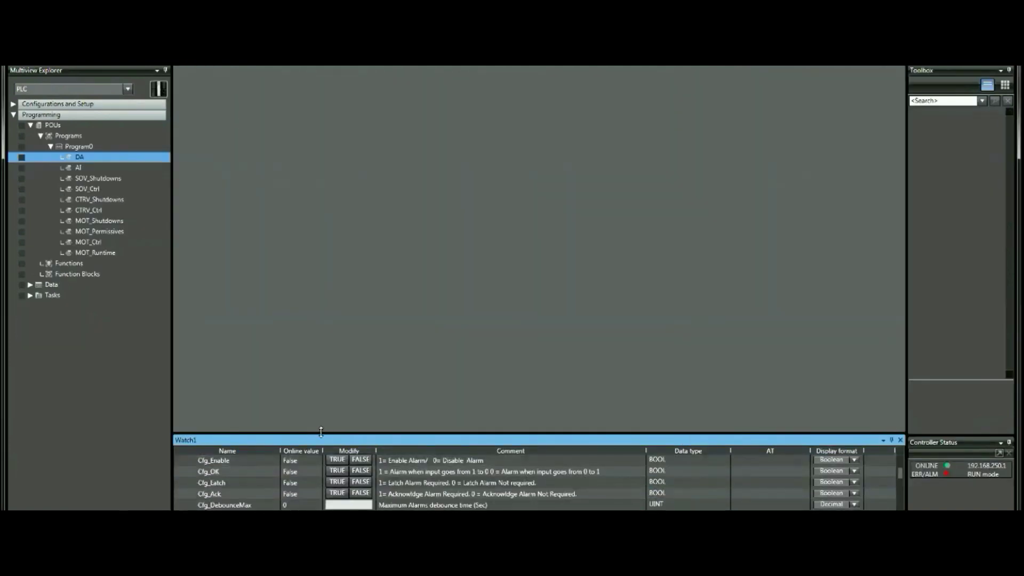
Enlarge the Watch1 window upward and set the Cfg_Label of LSHH1260_Dat to lshh1260.
left_click_drag(321, 432, 333, 271)
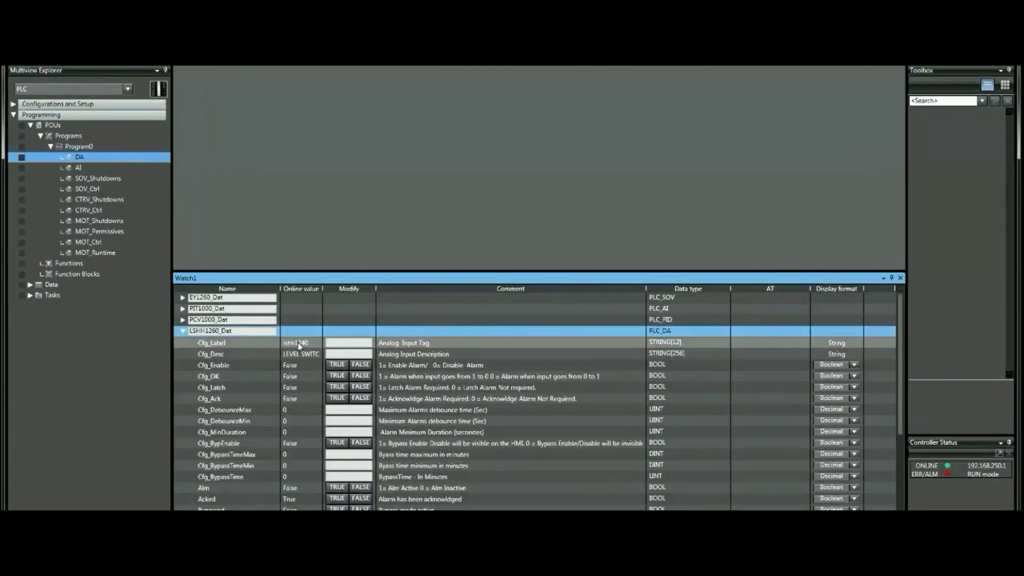
left_click(342, 341)
type("LSHH1260")
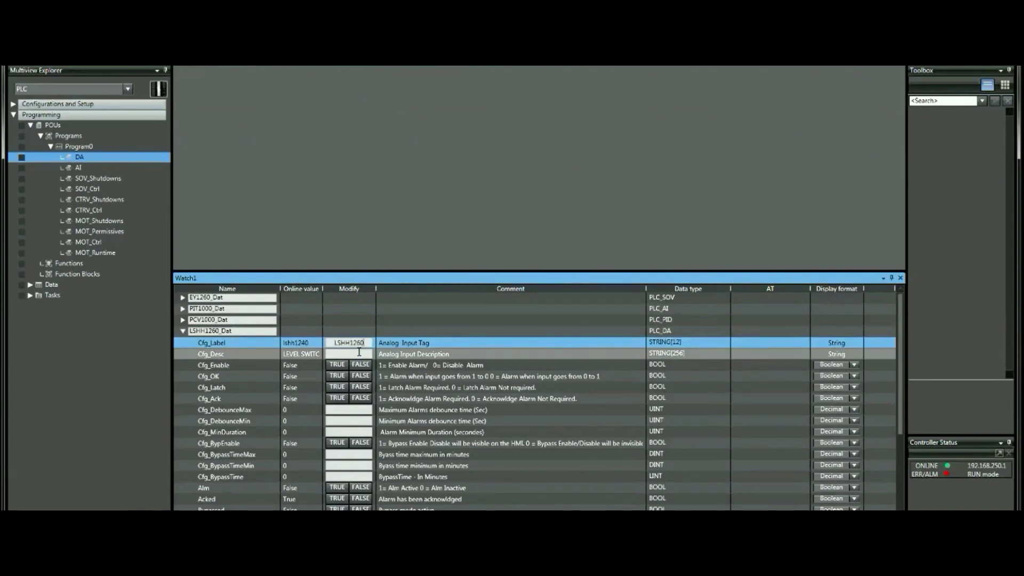
key("Return")
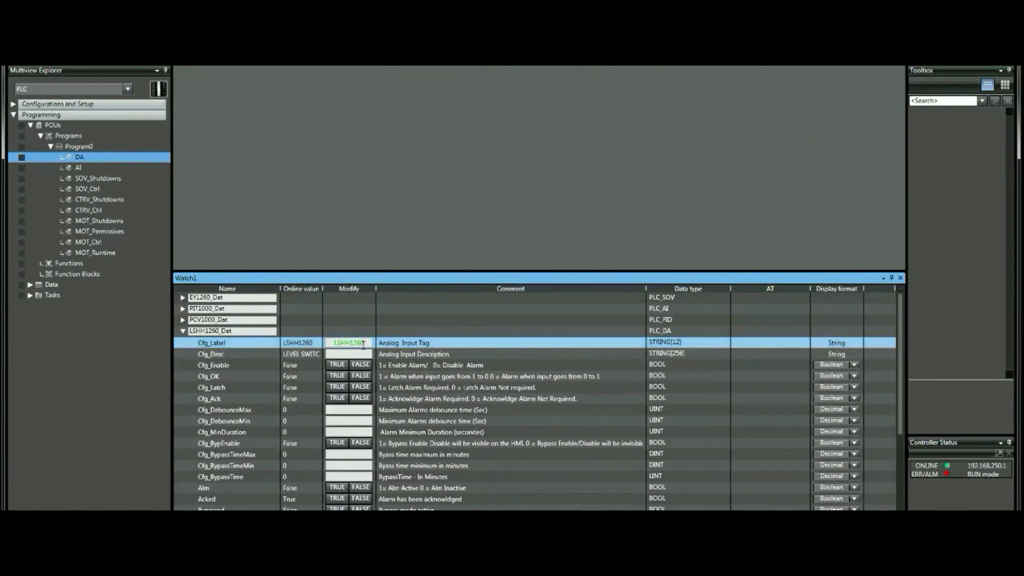
left_click_drag(365, 343, 321, 338)
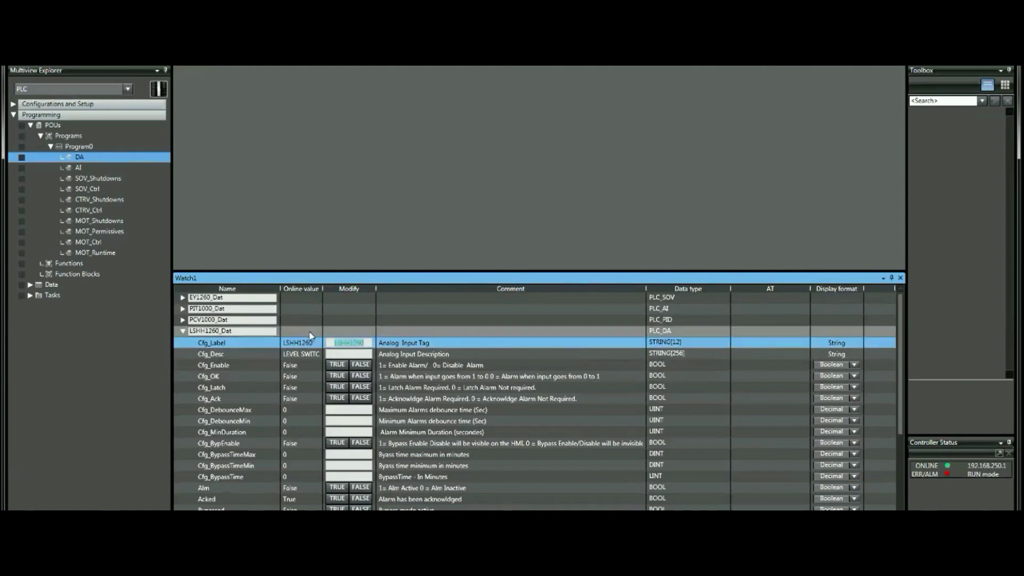
type("lshh1260")
key("Return")
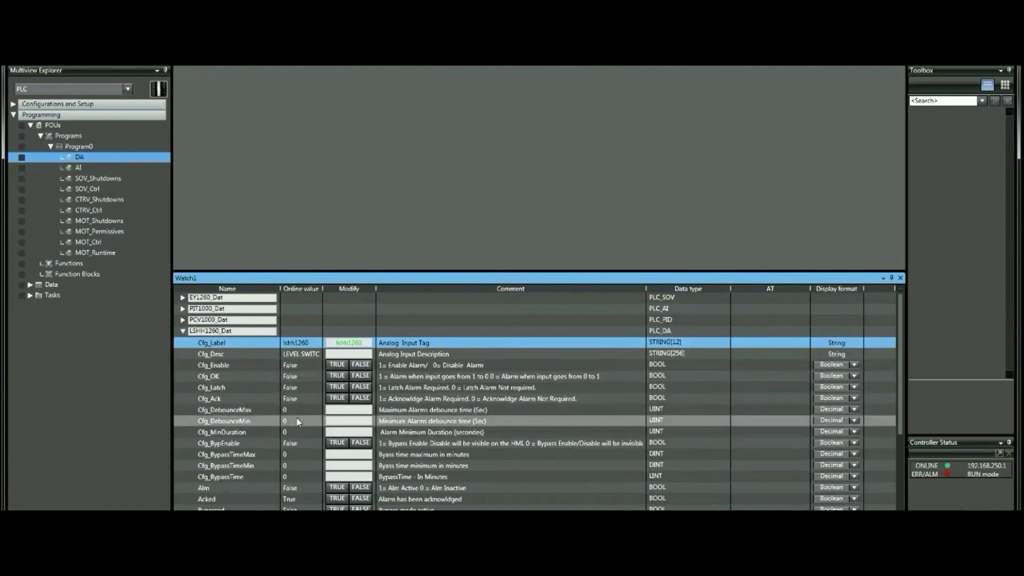
Set the maximum alarm debounce time, Cfg_DebounceMax, of LSHH1260_Dat to 120 seconds.
left_click(350, 409)
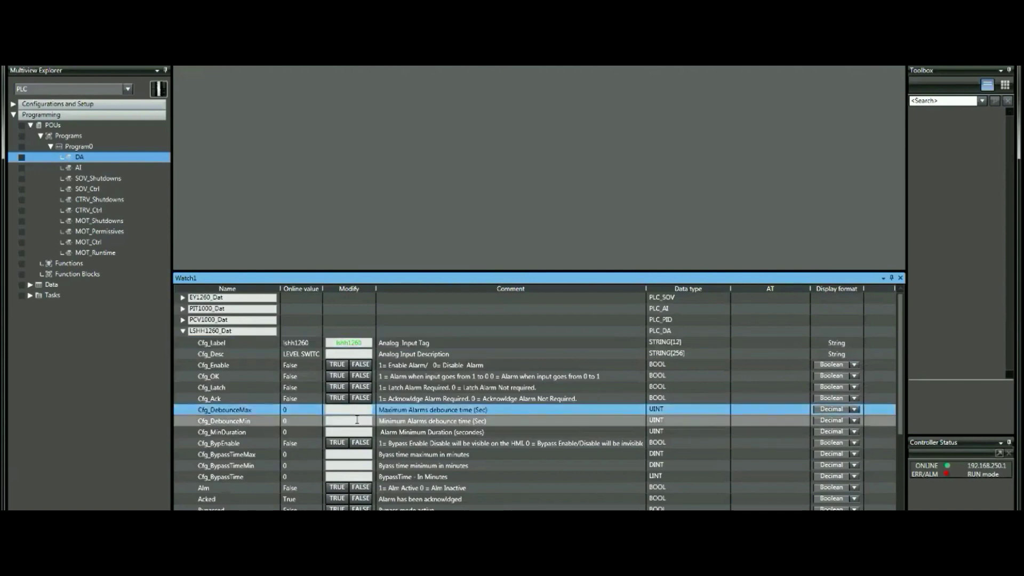
type("120")
key("Return")
left_click(354, 410)
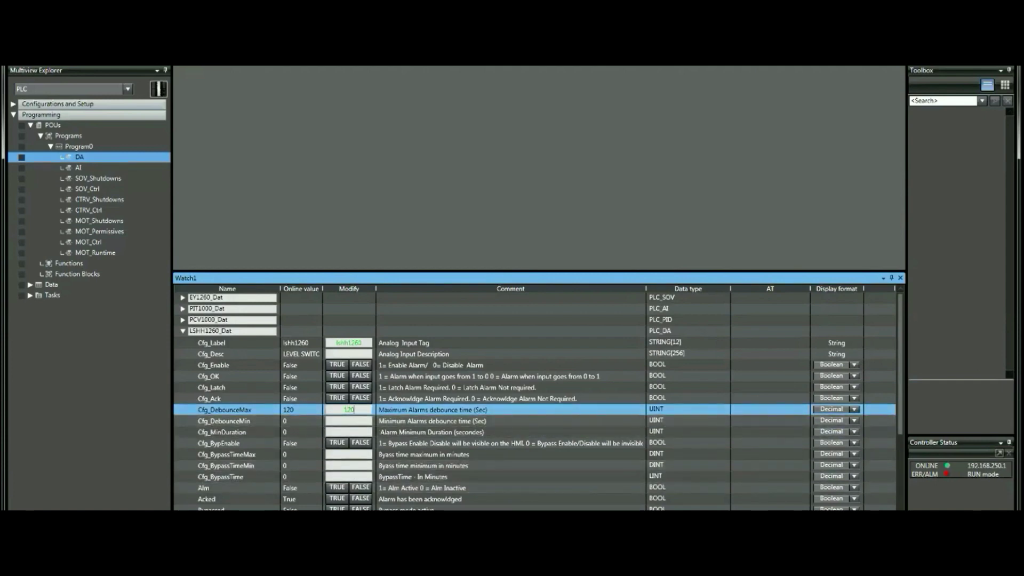
Switch to the Compact VNC Viewer, set the faceplate's debounce to 2 seconds, and return to its Home page.
key("alt+Tab")
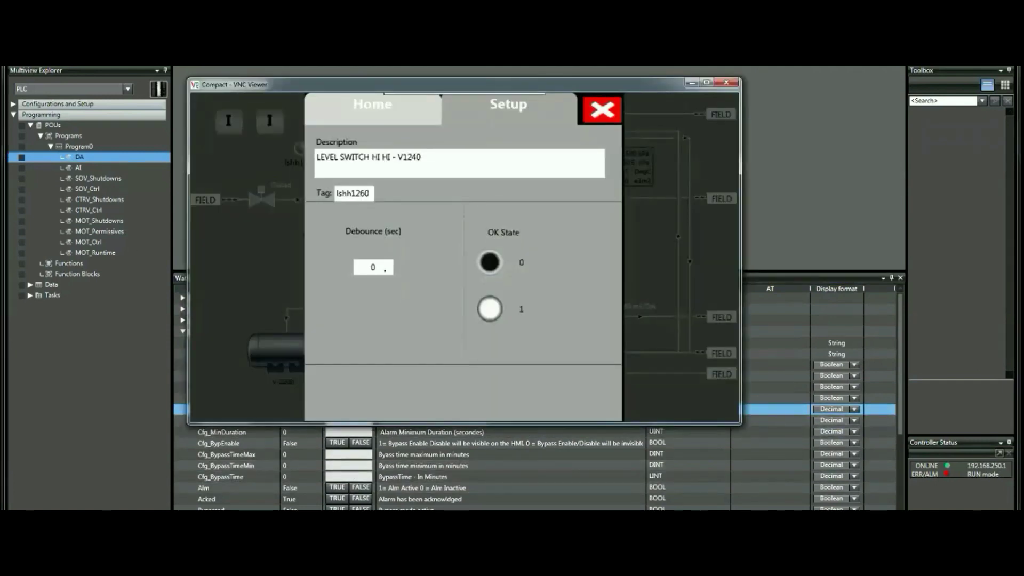
left_click(382, 267)
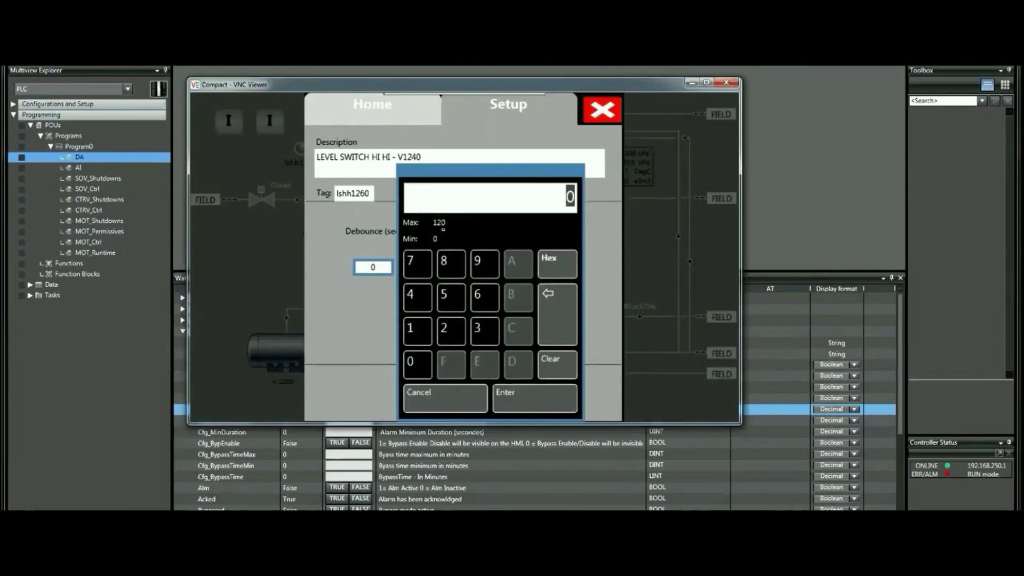
left_click(442, 327)
left_click(505, 394)
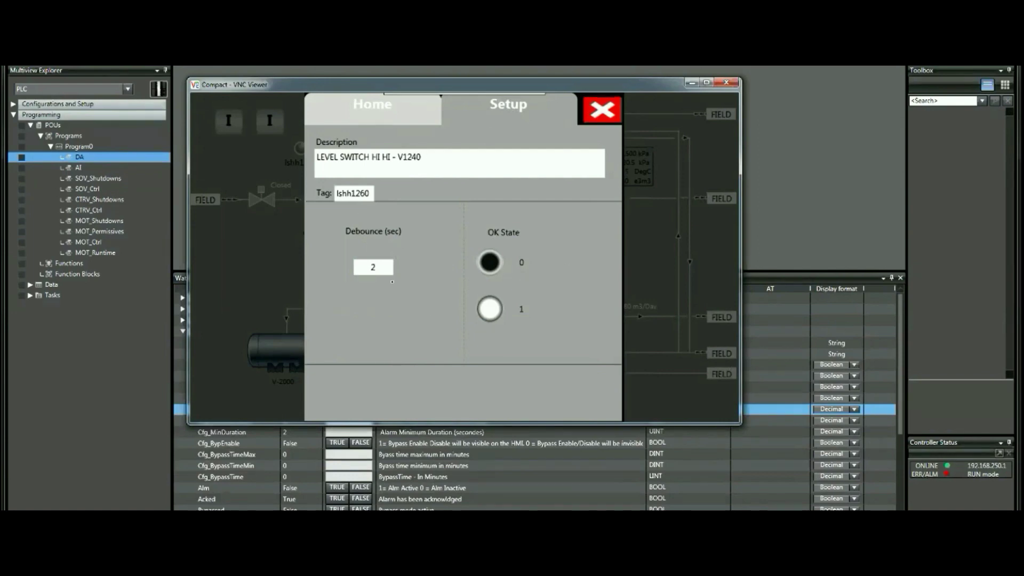
left_click(389, 115)
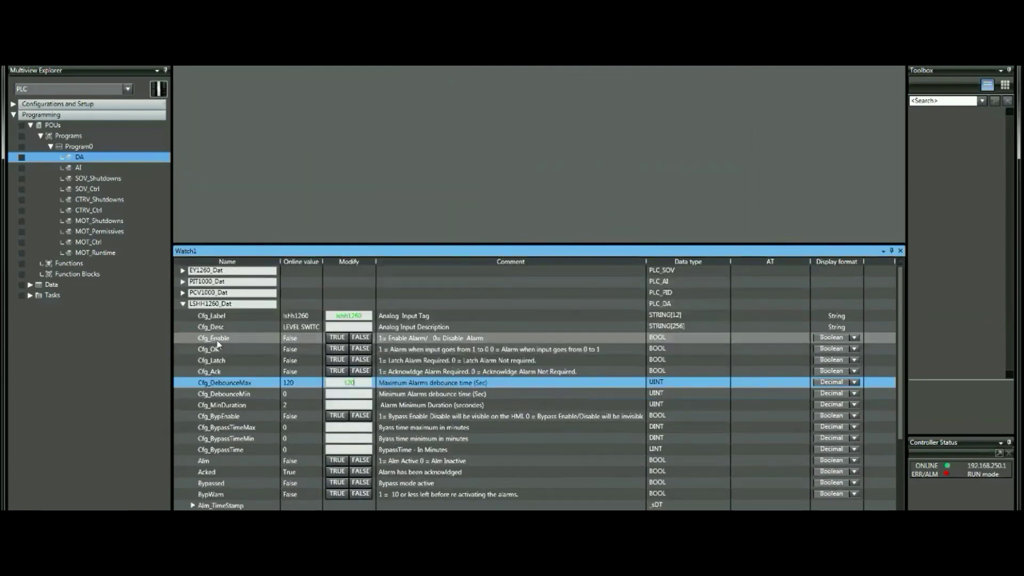
Set Cfg_Enable, Cfg_Latch, Cfg_Ack and Cfg_BypEnable of LSHH1260_Dat to TRUE, and try bypassing the alarm from the faceplate.
left_click(338, 336)
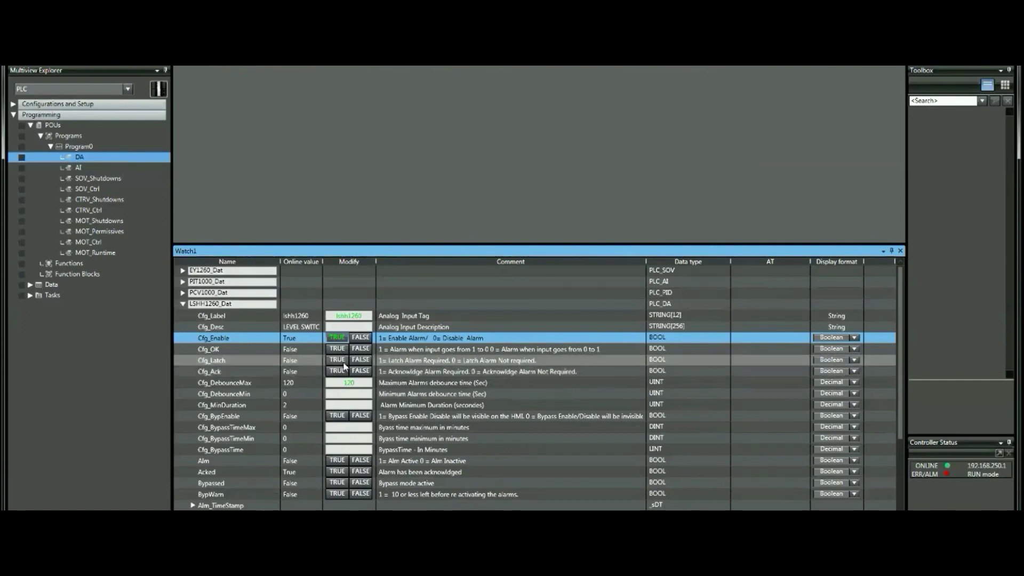
left_click(341, 360)
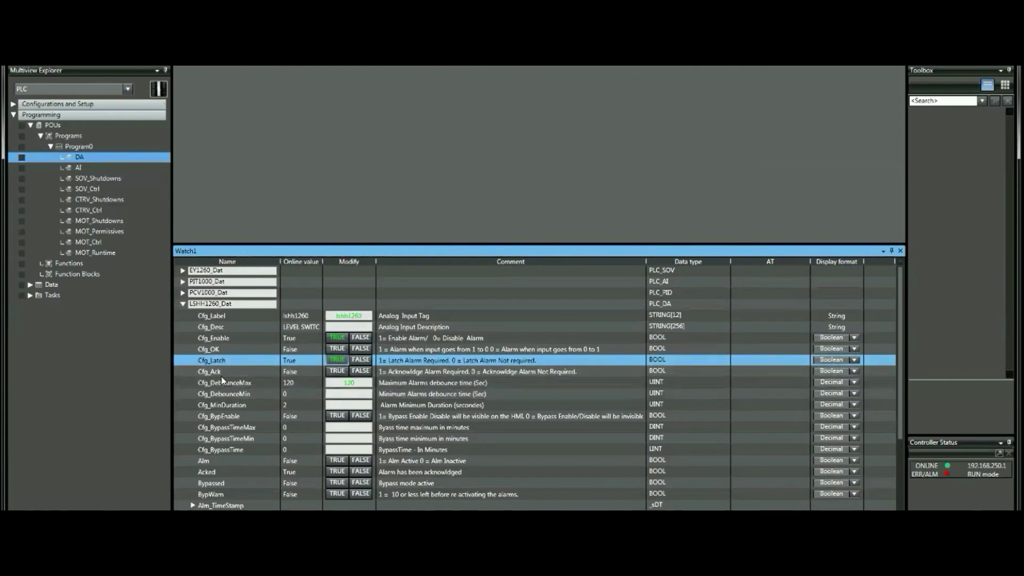
left_click(288, 370)
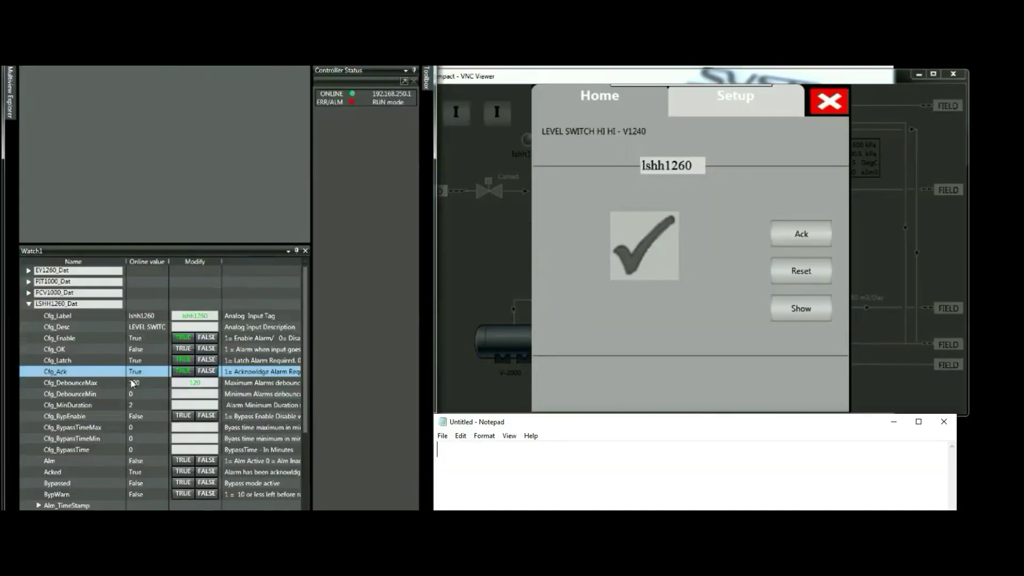
left_click(202, 417)
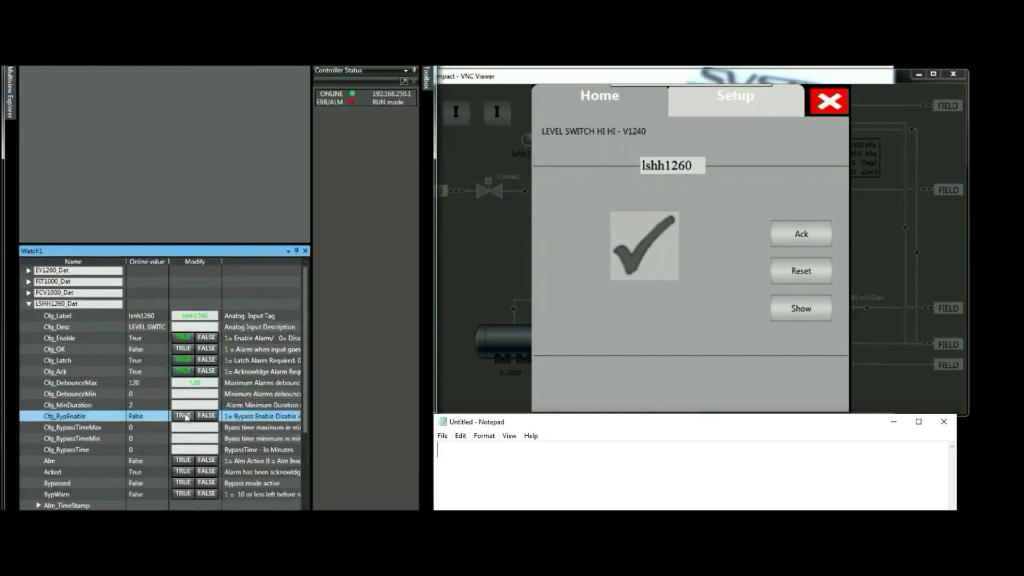
left_click(182, 417)
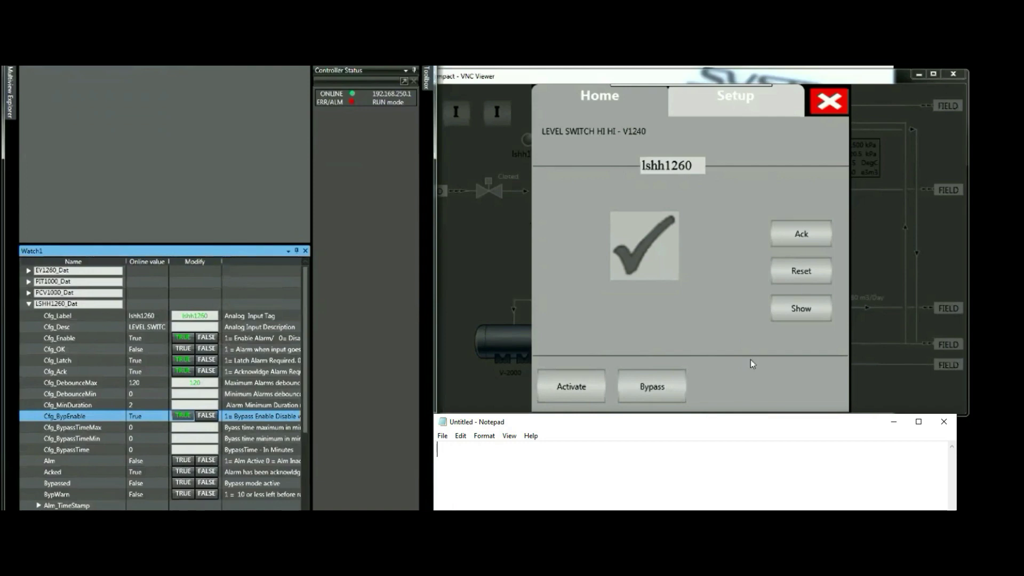
left_click(645, 396)
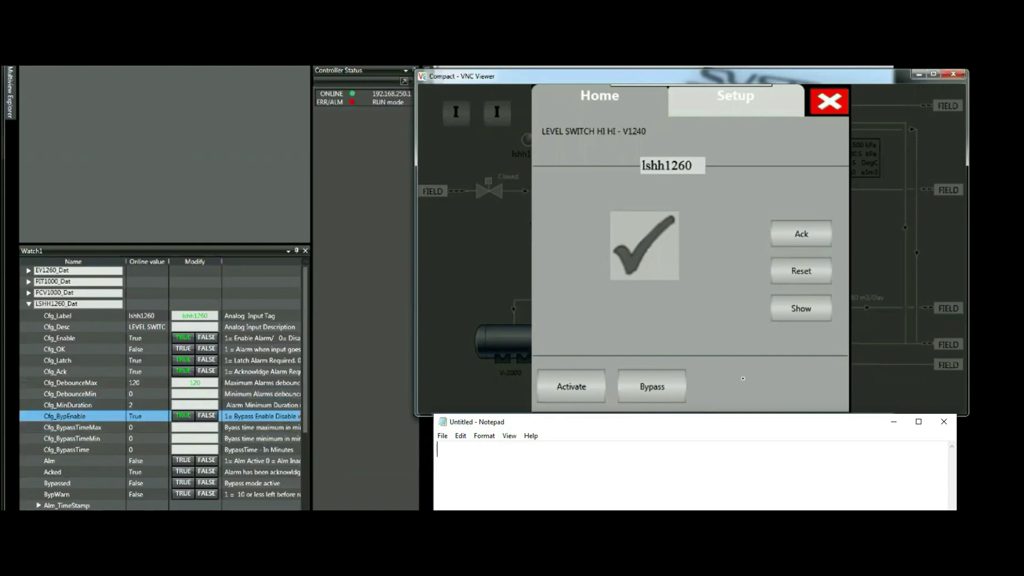
Set the maximum bypass time, Cfg_BypassTimeMax, of LSHH1260_Dat to 30 minutes.
left_click(193, 428)
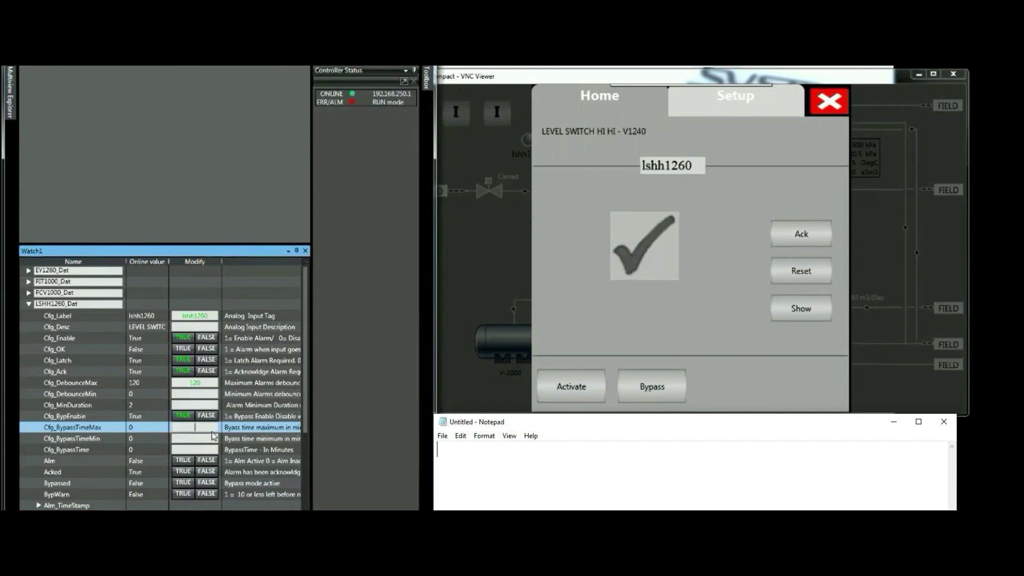
type("30")
key("Return")
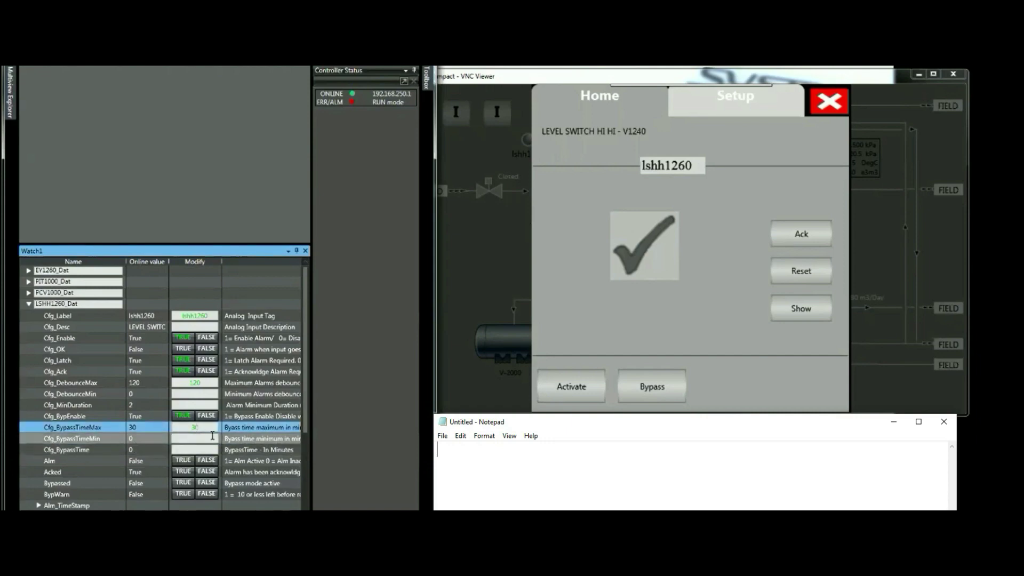
Try a Cfg_BypassTime of 50 minutes for LSHH1260_Dat, and replace it with 30.
left_click(195, 450)
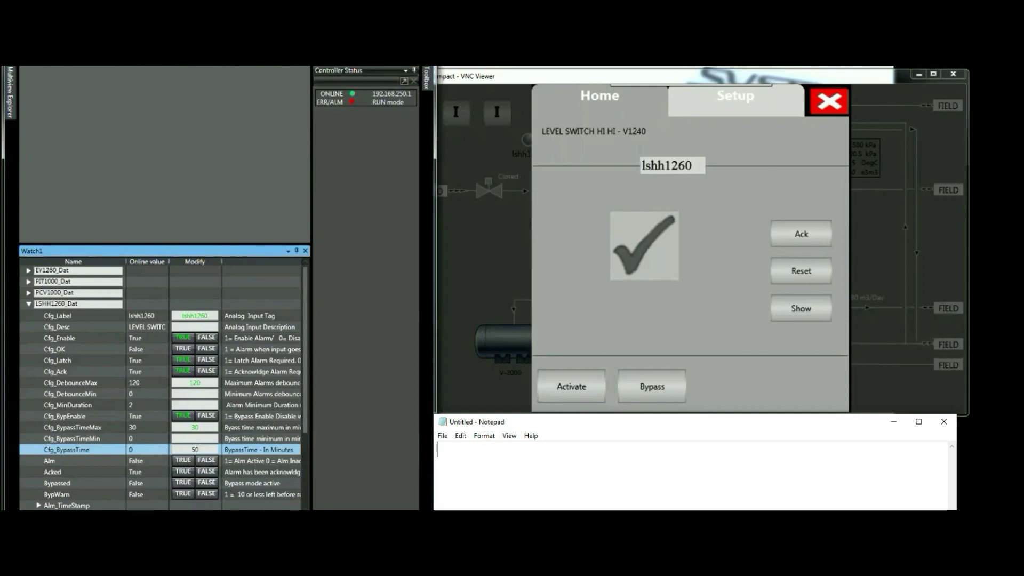
key("Return")
left_click(211, 448)
double_click(195, 449)
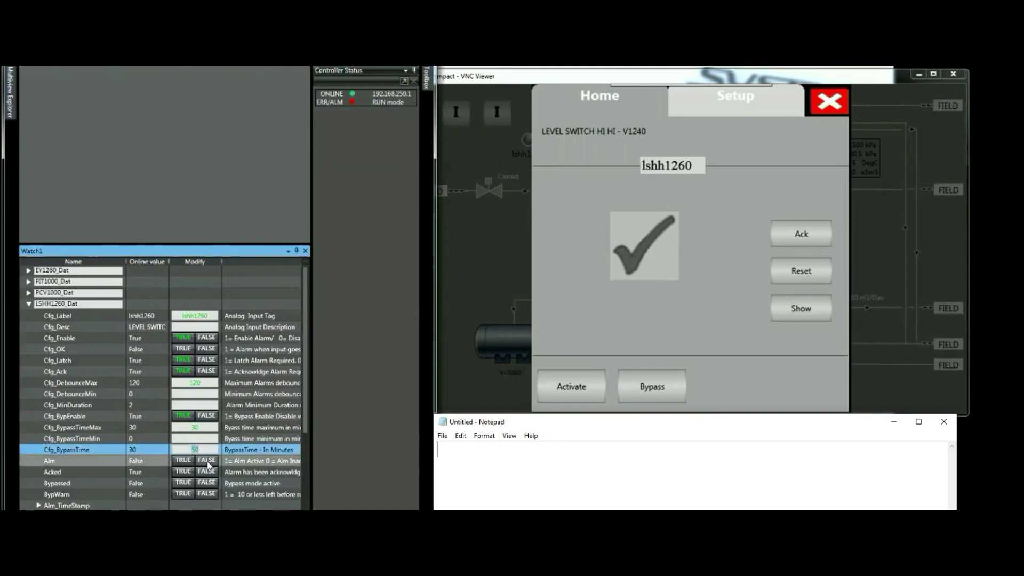
type("30")
key("Return")
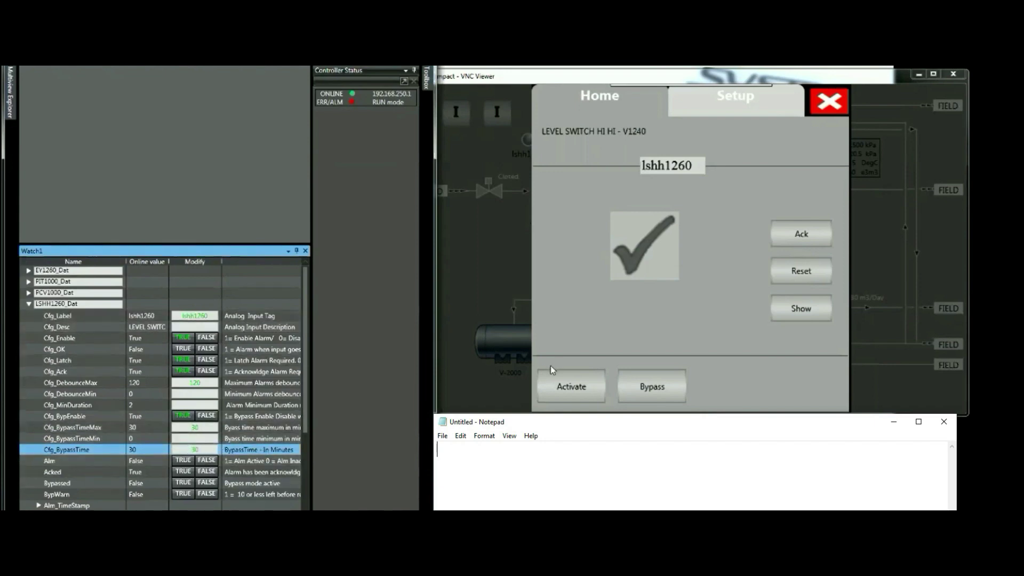
Bypass the lshh1260 alarm, view its symbol beside vessel V-1260, and reactivate the alarm from its reopened faceplate.
left_click(652, 389)
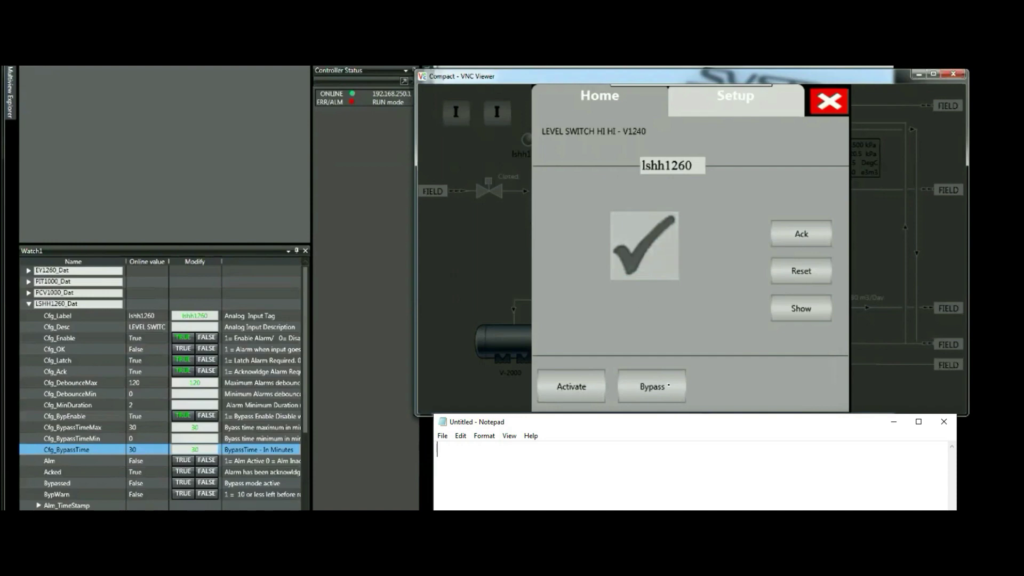
left_click(652, 385)
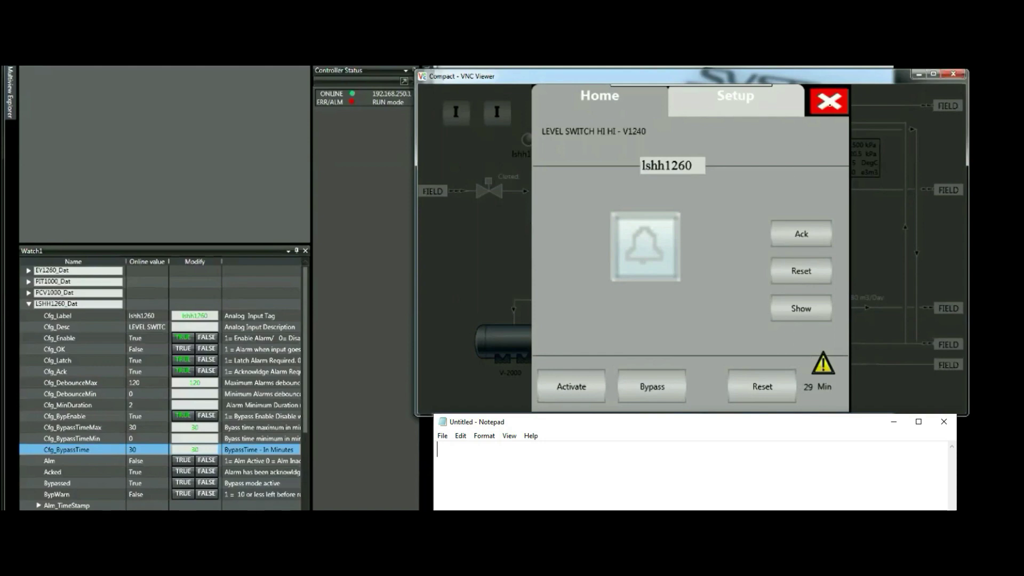
left_click(828, 101)
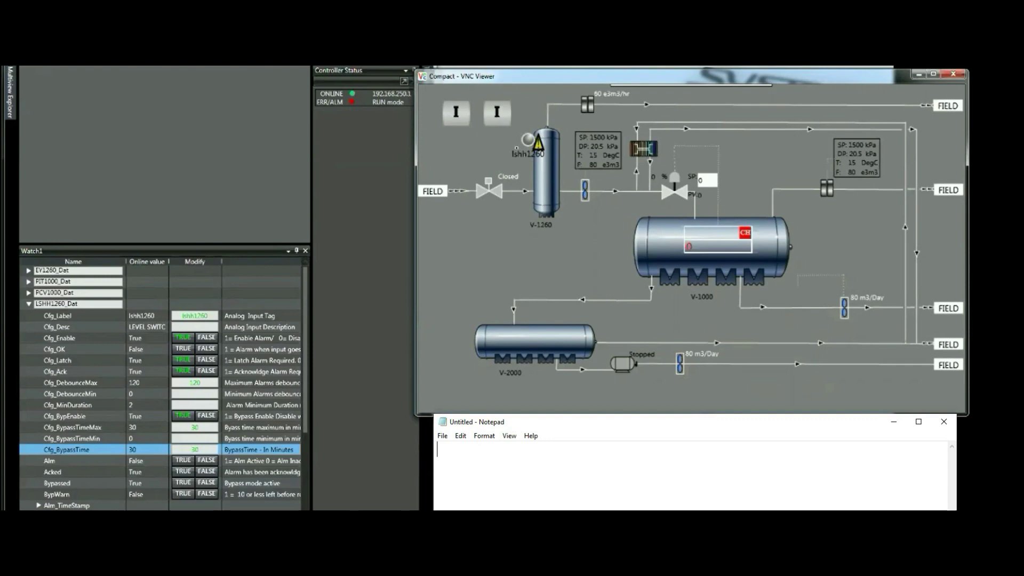
left_click(528, 140)
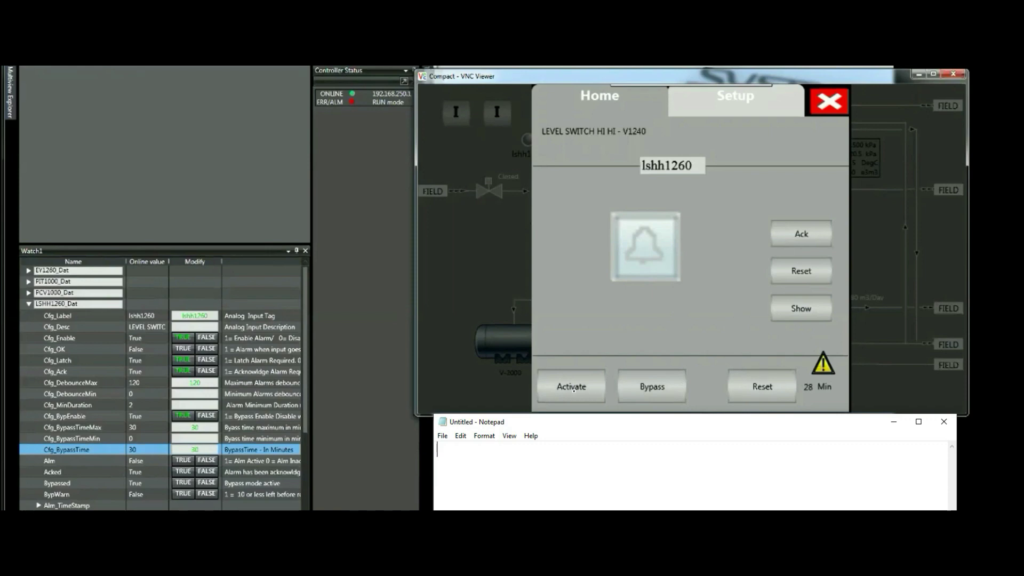
left_click(574, 389)
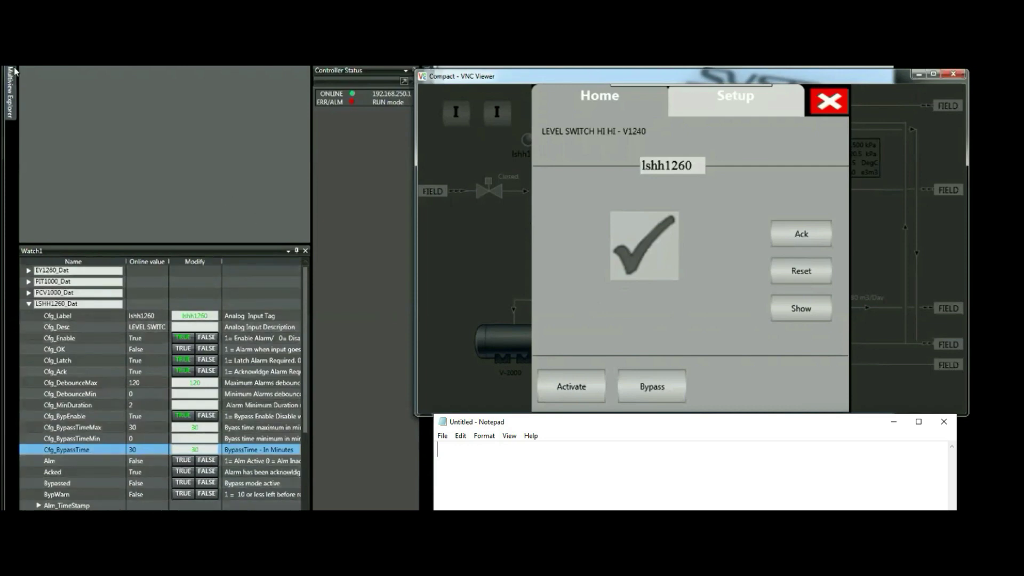
Bring up the PLC's project explorer and force the alm1 contact in the DA ladder section to True.
left_click(9, 91)
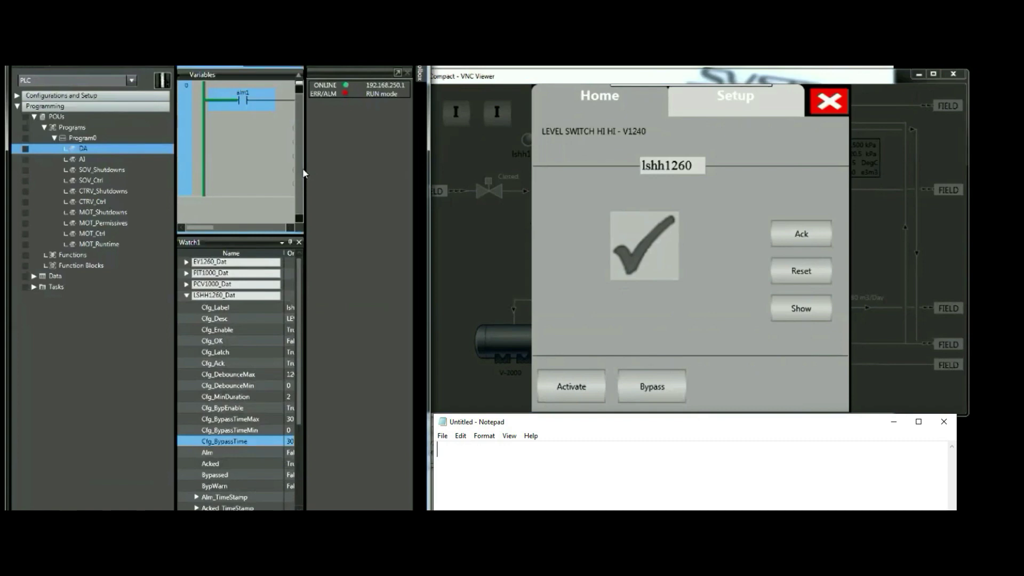
left_click(242, 107)
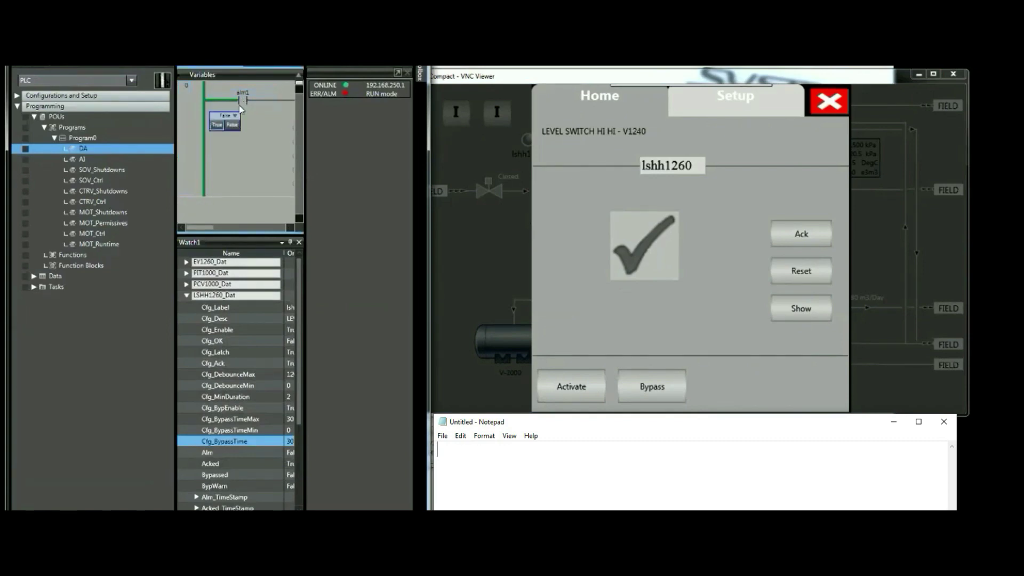
left_click(217, 125)
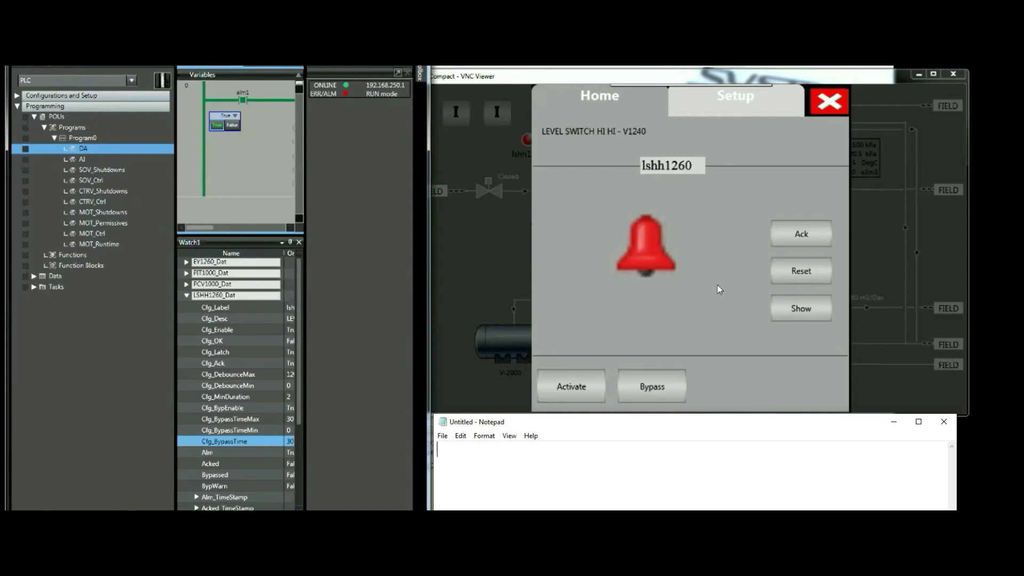
Acknowledge the lshh1260 alarm in the faceplate, showing its alarm and acknowledgement times before and after, and hide the times.
left_click(804, 312)
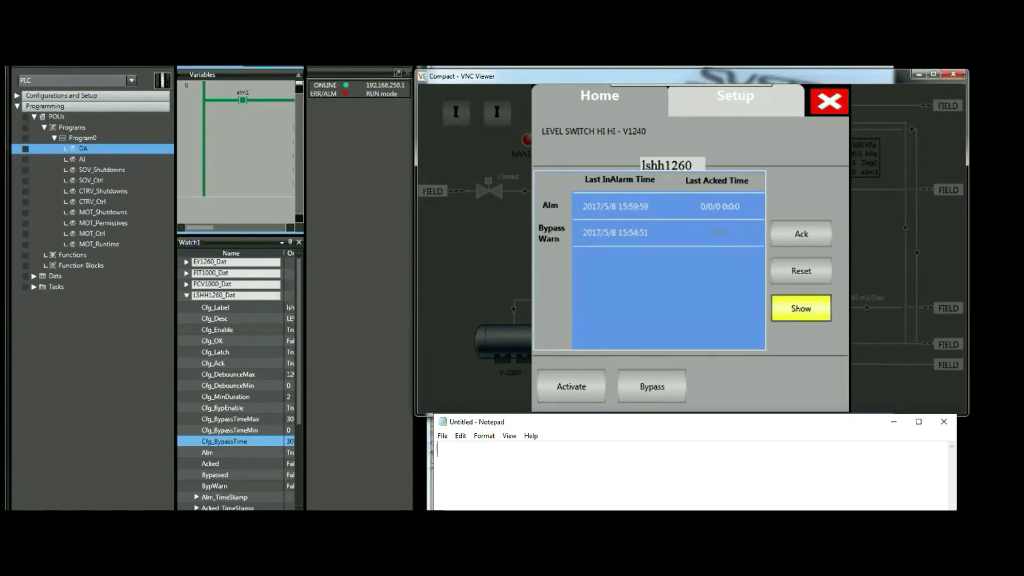
left_click(800, 308)
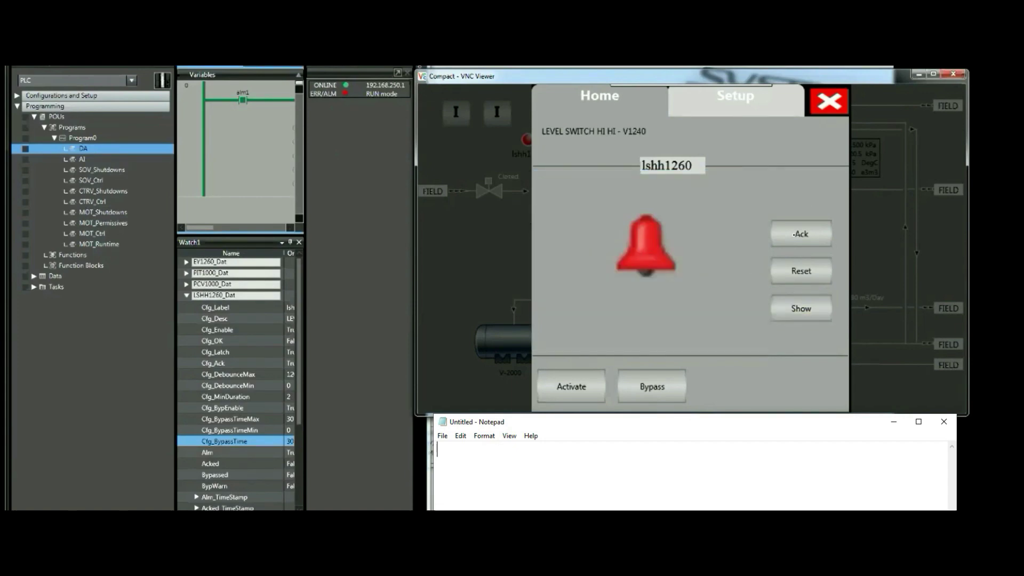
left_click(793, 234)
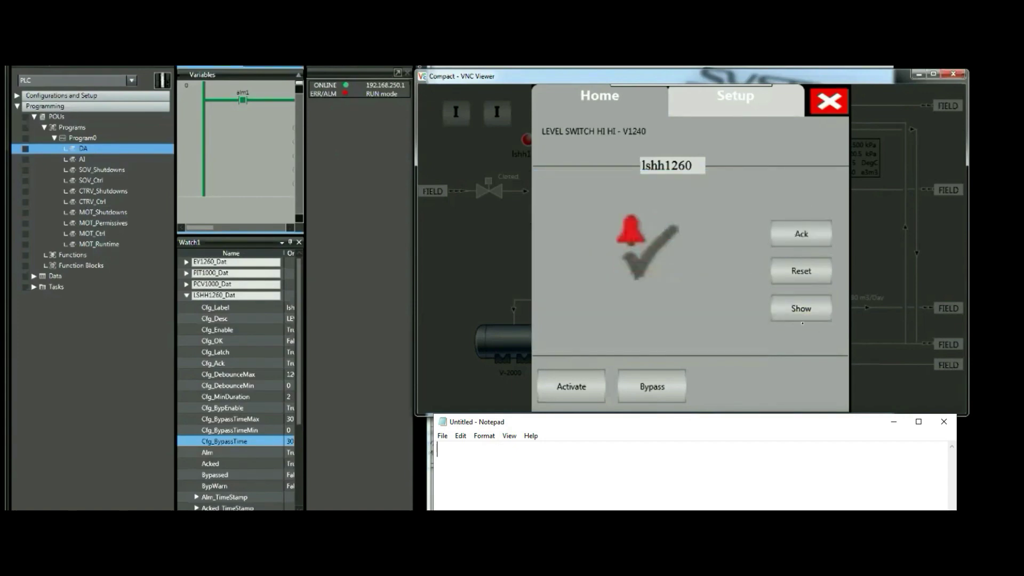
left_click(800, 309)
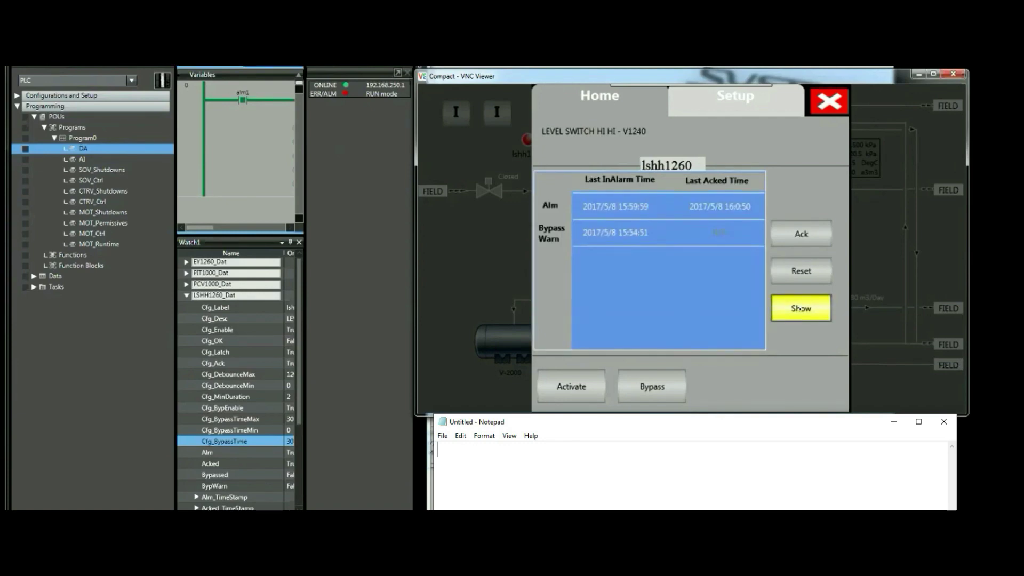
left_click(800, 308)
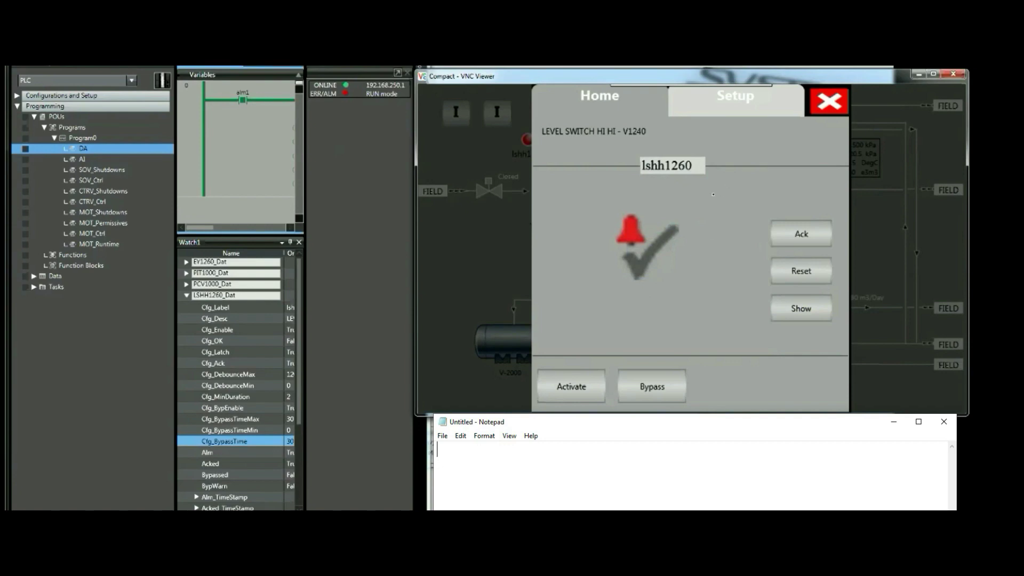
View the lshh1260 symbol beside vessel V-1260, reopen its faceplate, and force the alm1 contact to False.
left_click(835, 111)
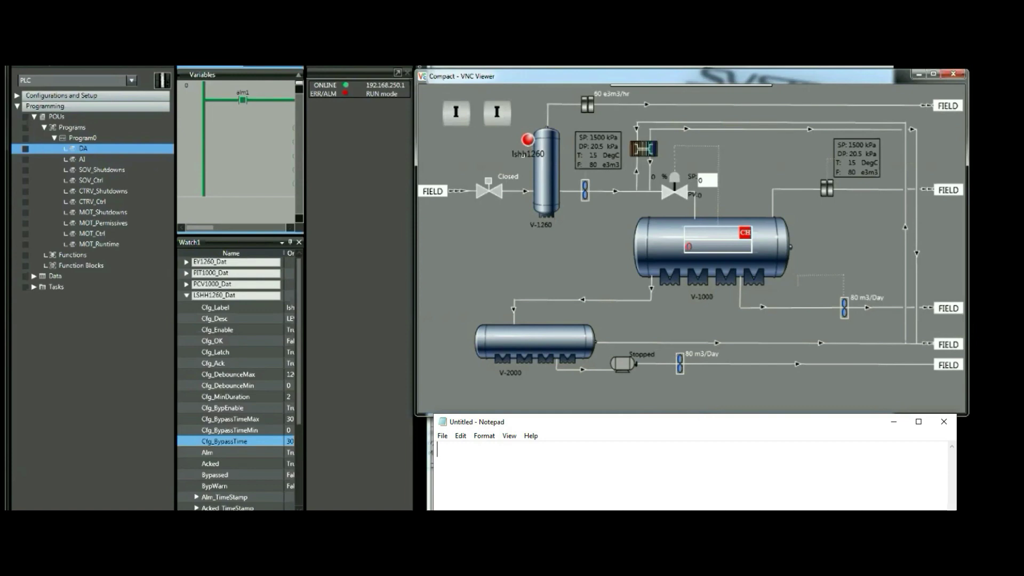
left_click(527, 142)
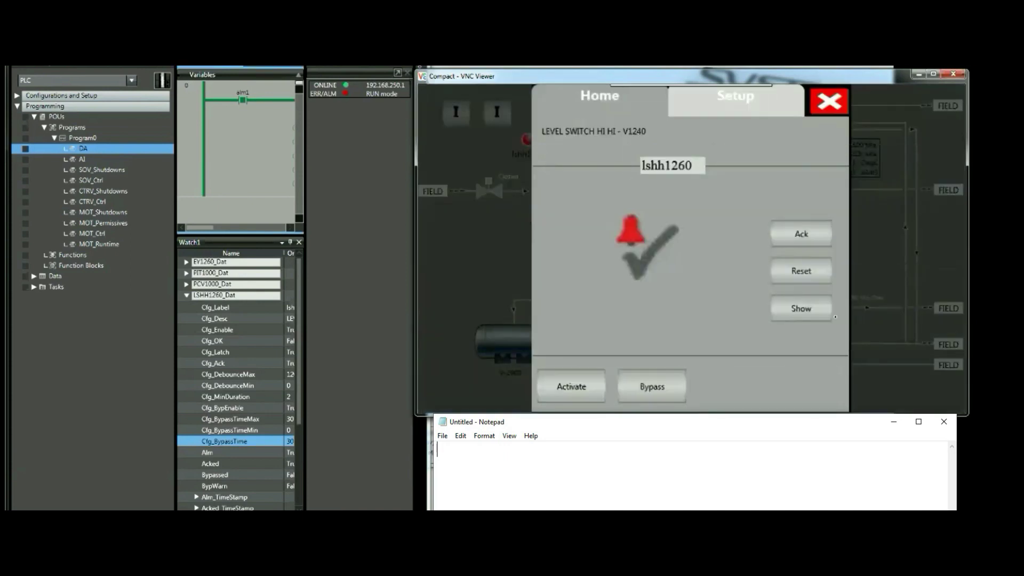
left_click(243, 100)
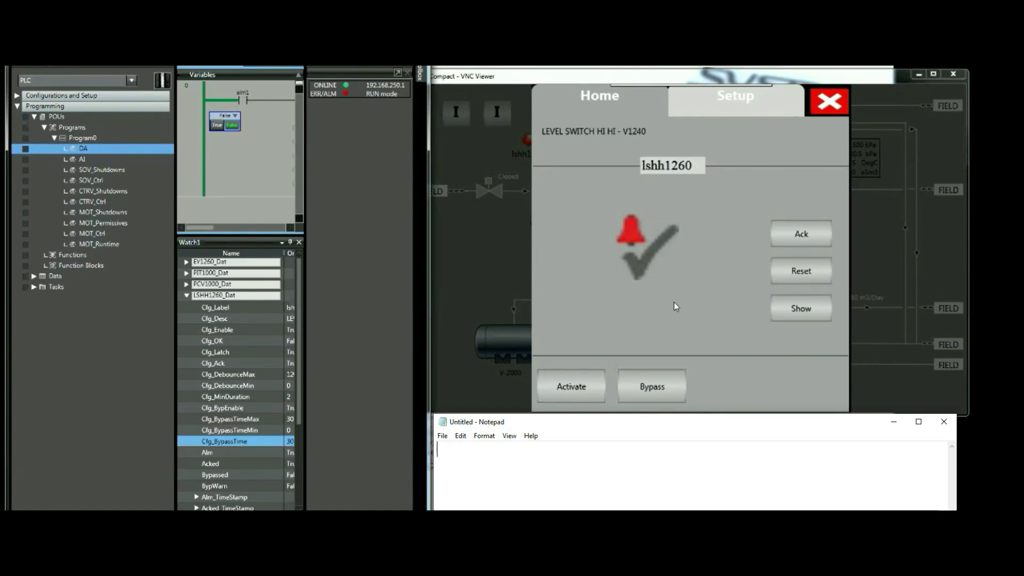
left_click(772, 359)
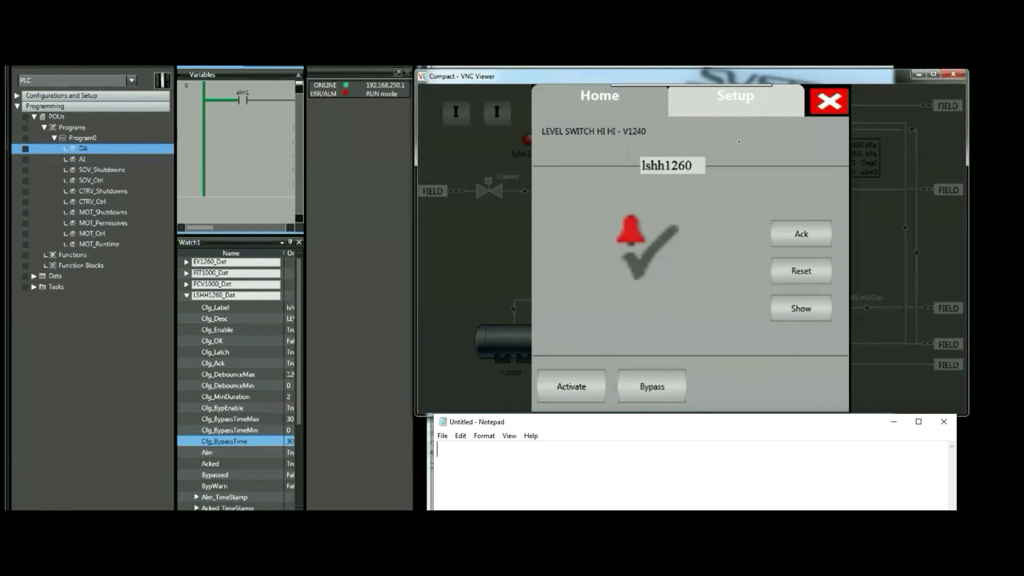
Check the lshh1260 symbol on the process overview, reset the alarm from its faceplate, and close the faceplate.
left_click(830, 104)
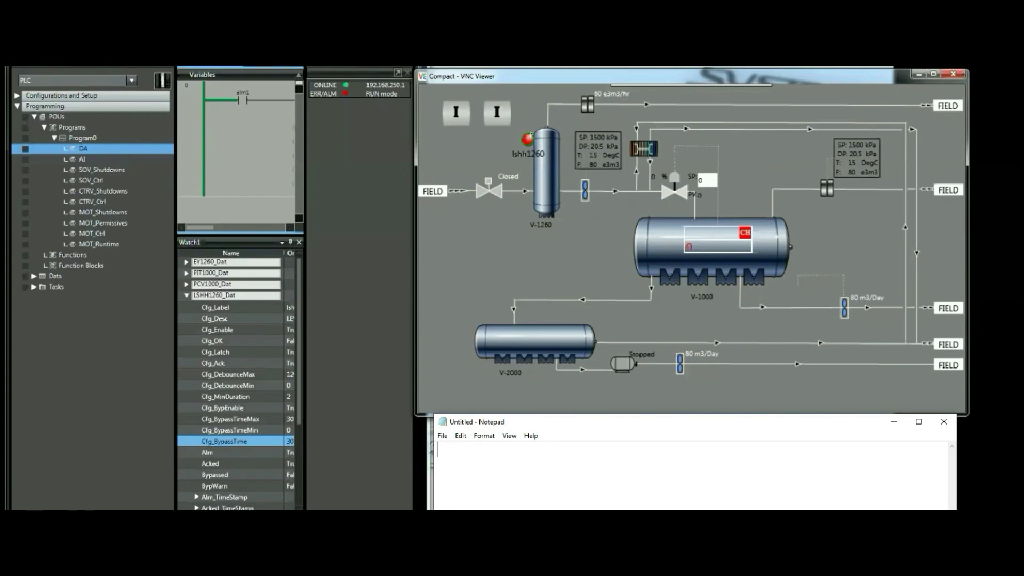
left_click(525, 154)
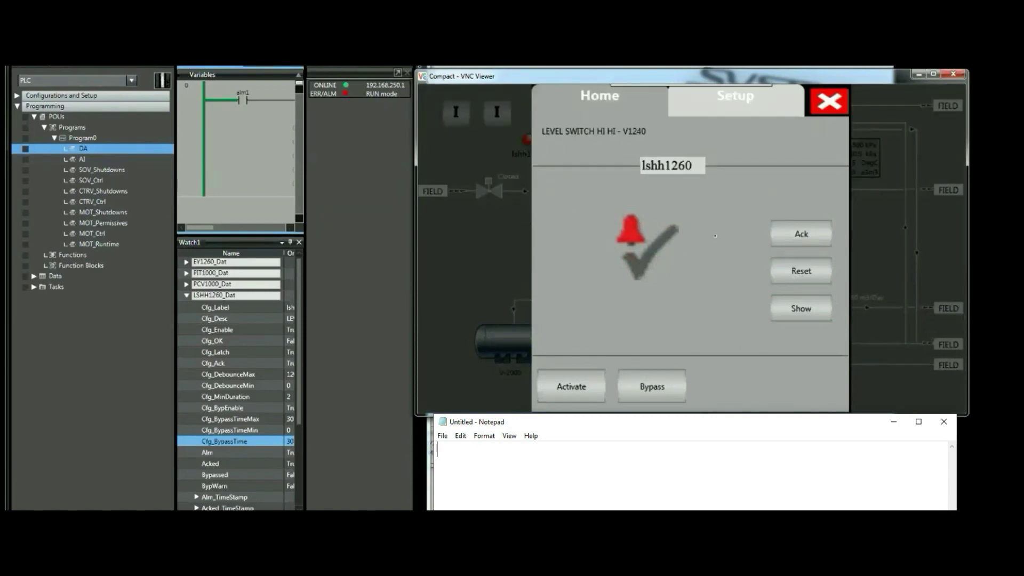
left_click(806, 273)
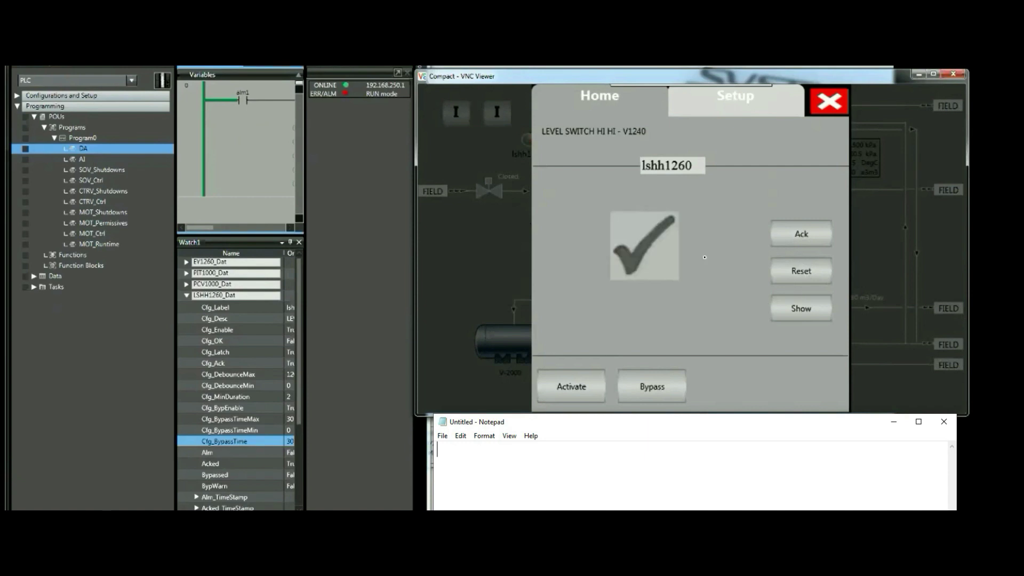
left_click(831, 104)
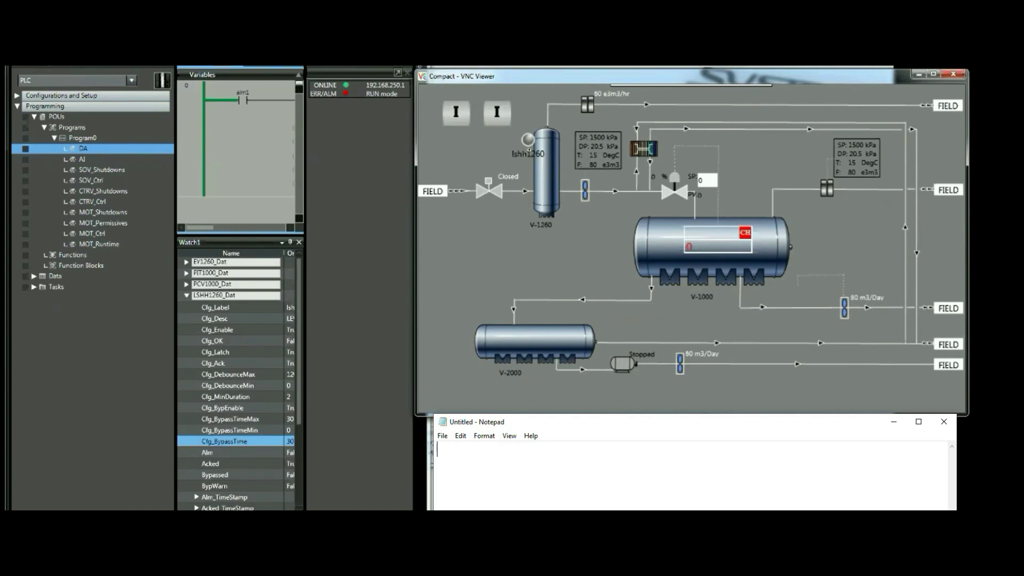
Open the lshh1260 faceplate and force the alm1 contact in the DA ladder section to True.
left_click(529, 149)
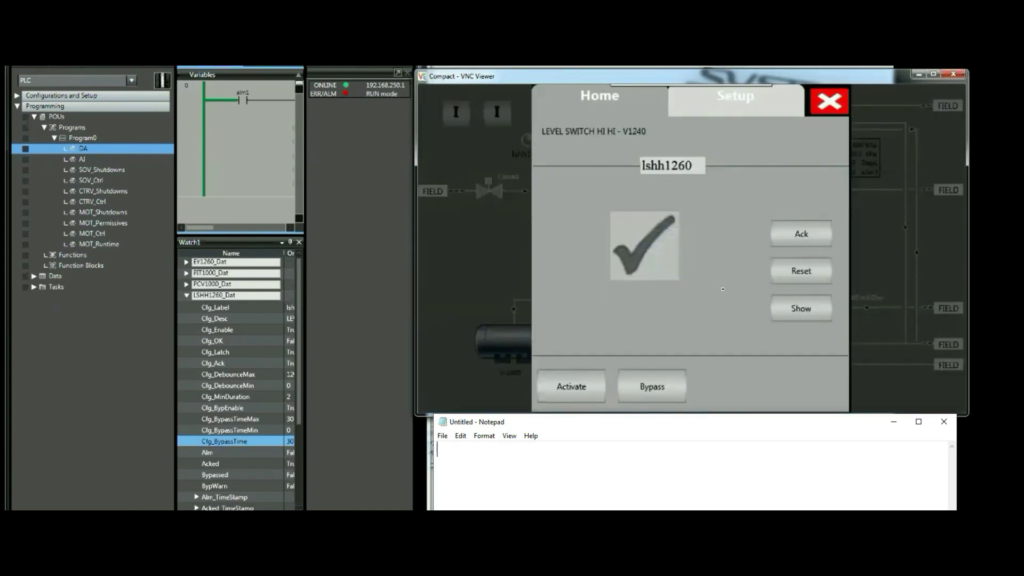
left_click(244, 101)
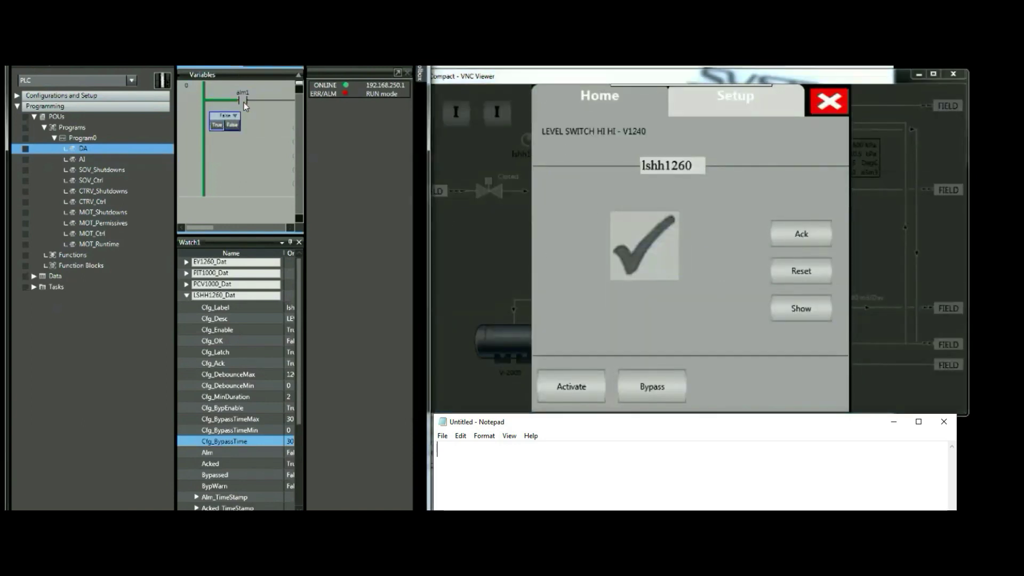
left_click(219, 126)
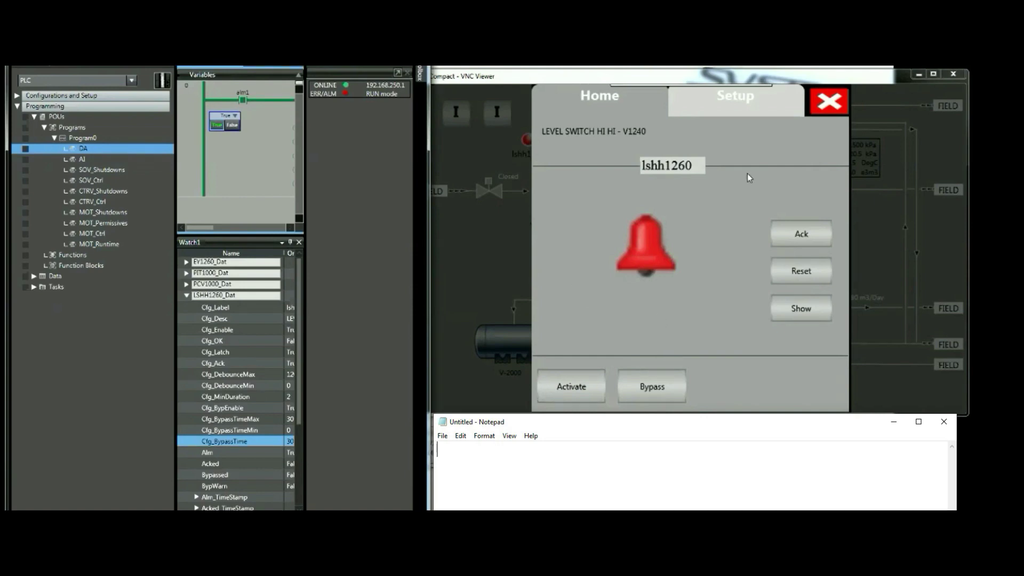
View the active alarm's symbol beside V-1260, bypass lshh1260 from its reopened faceplate, and return to the process overview.
left_click(831, 109)
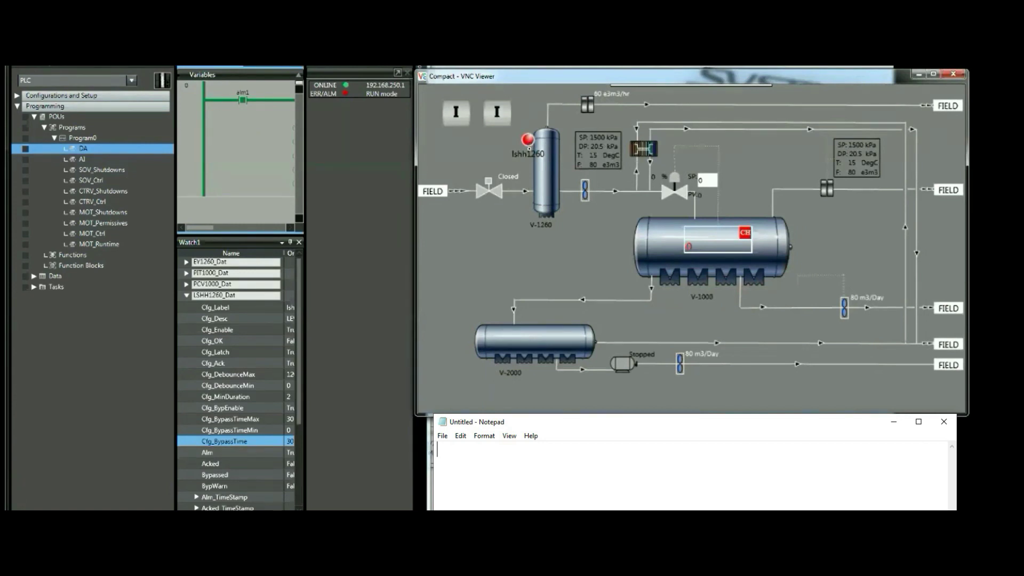
left_click(528, 143)
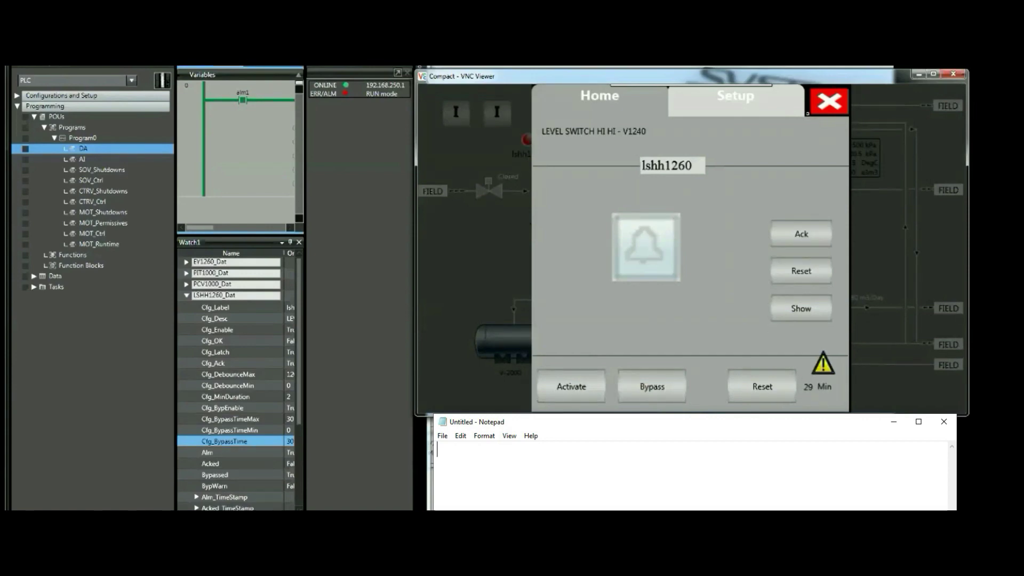
left_click(828, 101)
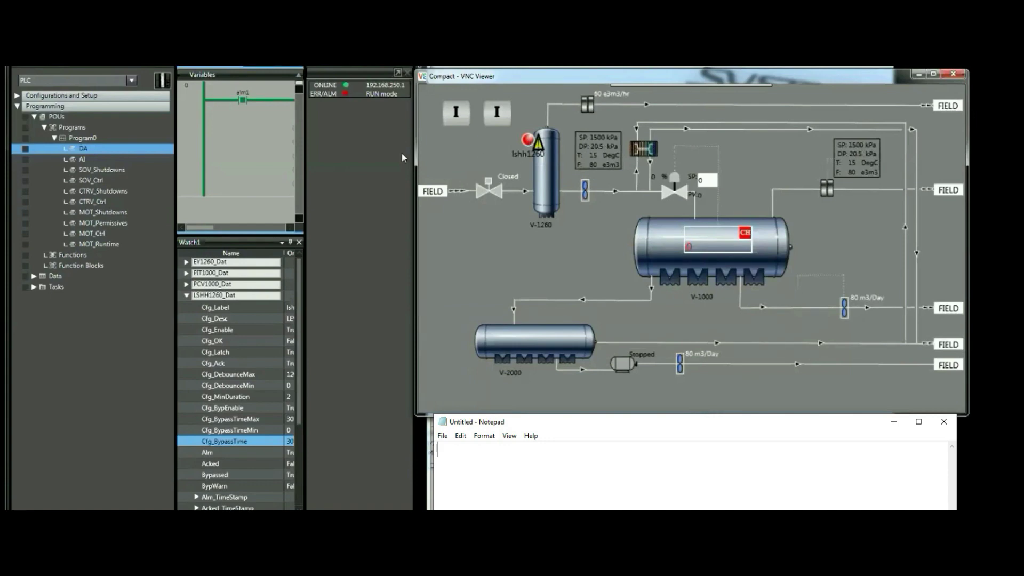
Force the alm1 contact to False and reset the bypassed lshh1260 alarm from its faceplate, closing the faceplate.
left_click(243, 101)
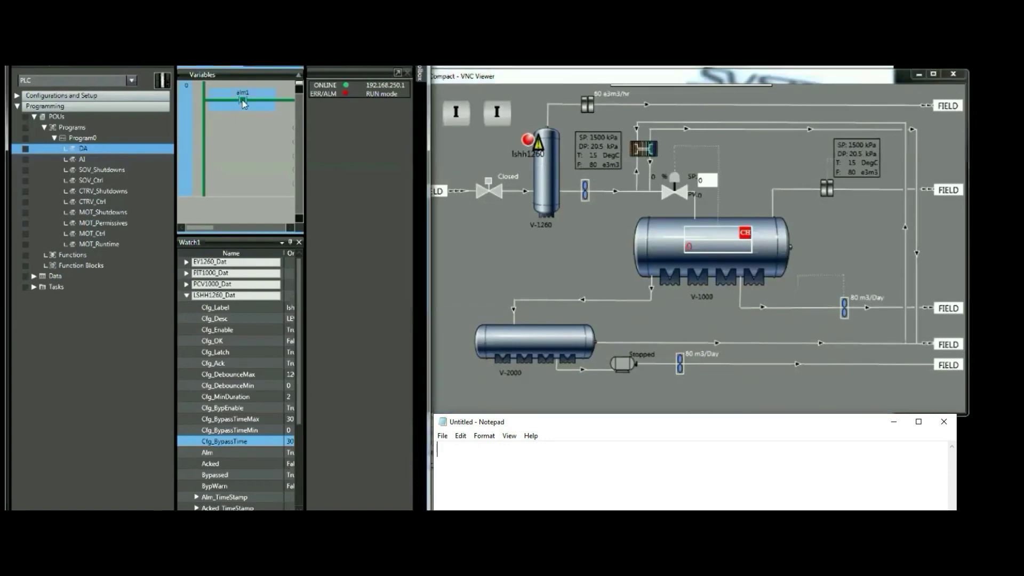
double_click(242, 102)
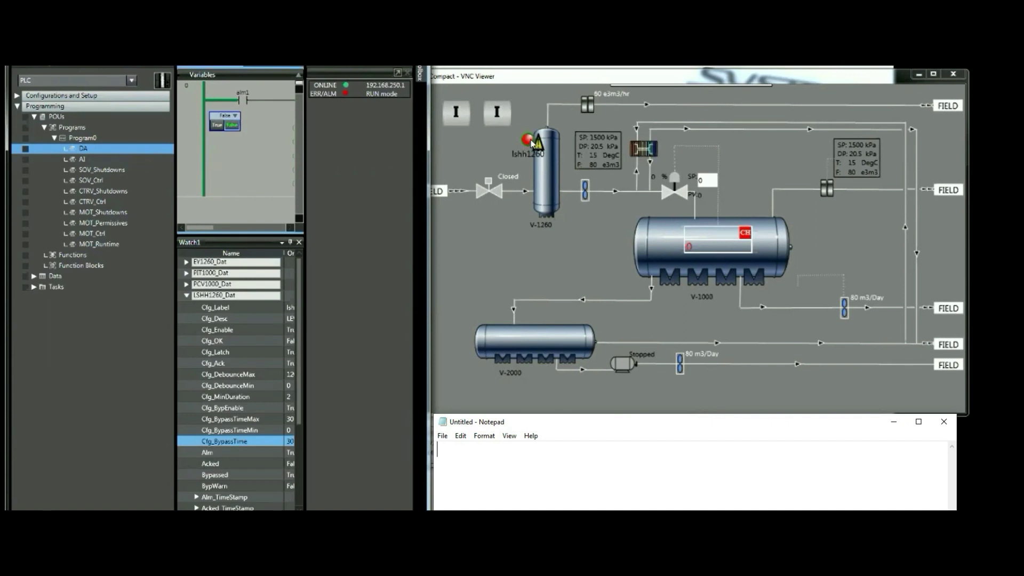
left_click(527, 140)
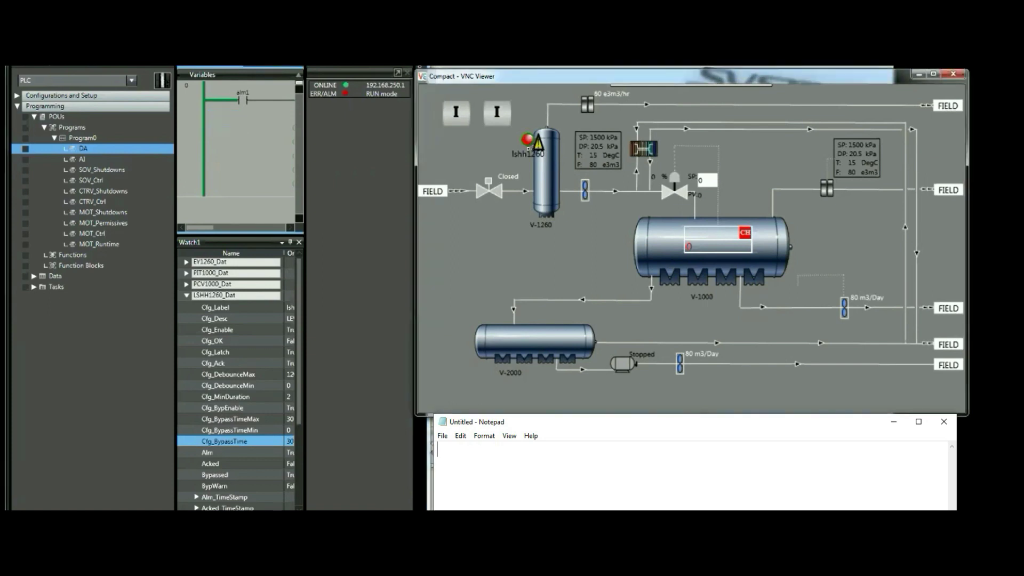
left_click(528, 141)
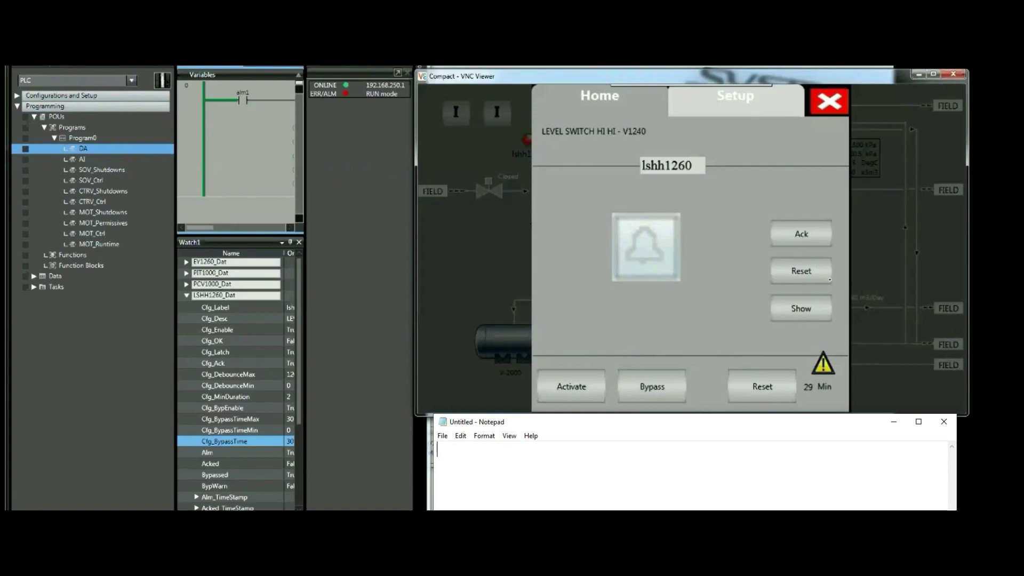
left_click(800, 268)
left_click(823, 105)
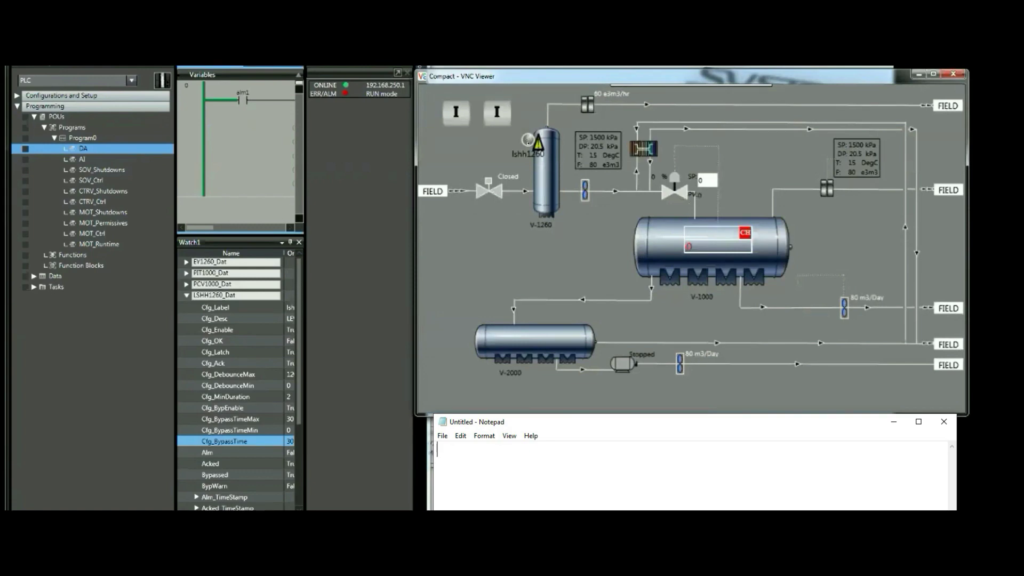
Reactivate the bypassed lshh1260 alarm from its faceplate and return to the process overview.
left_click(529, 151)
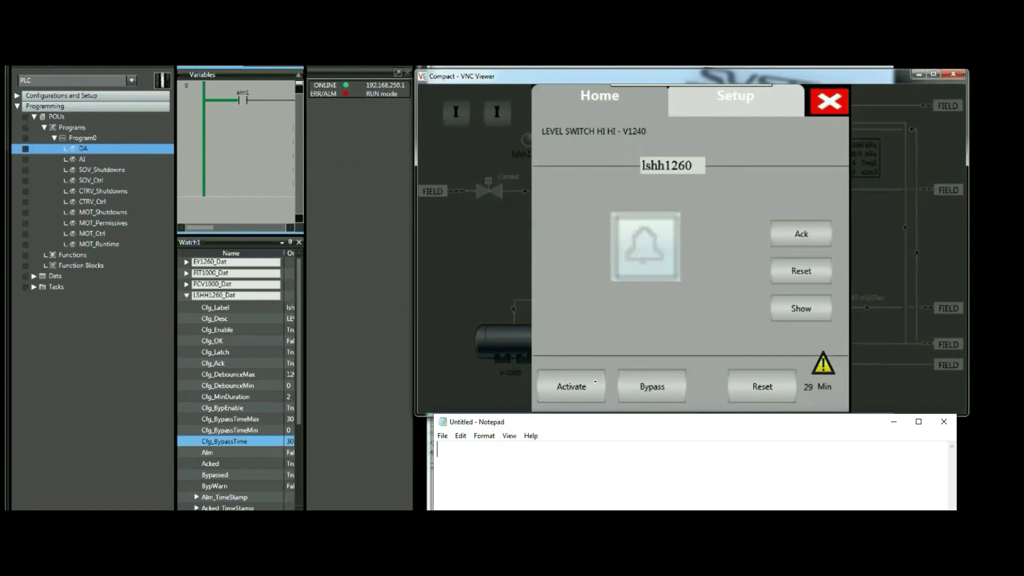
left_click(593, 385)
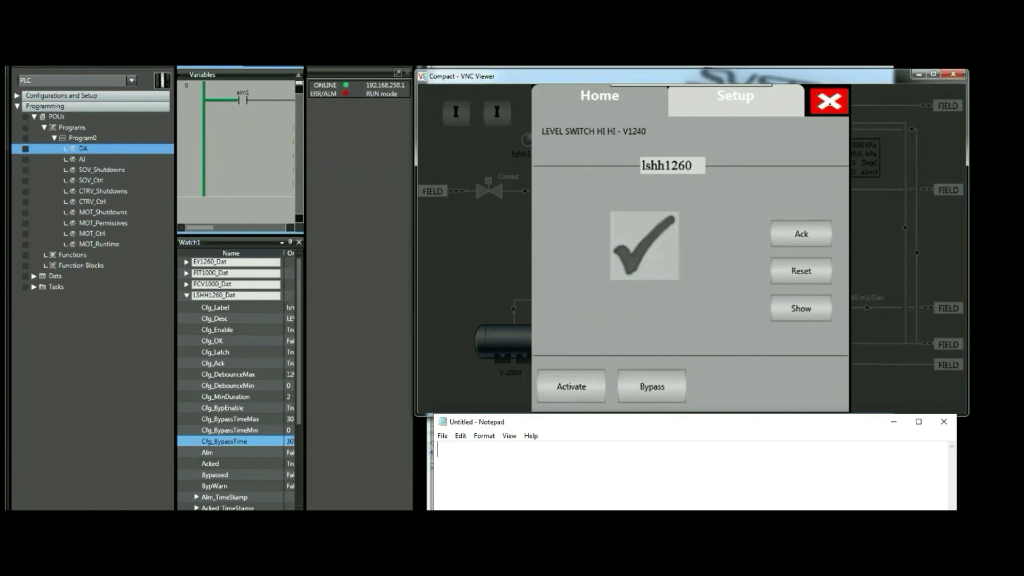
left_click(825, 101)
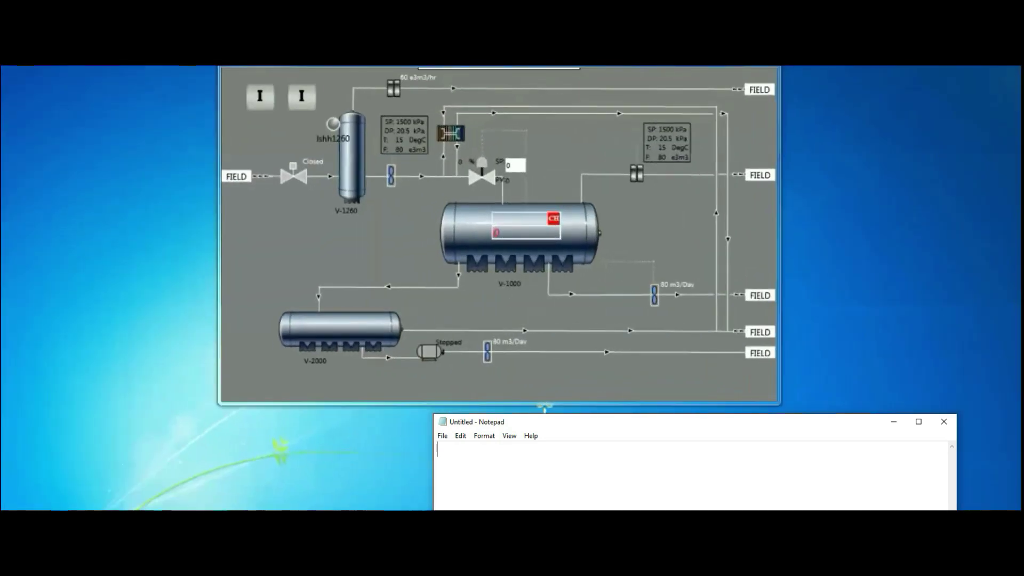
Duplicate the LSHH1260 rung below the original in the DA section and rename the copy's input contact lsll1260_in.
left_click(895, 423)
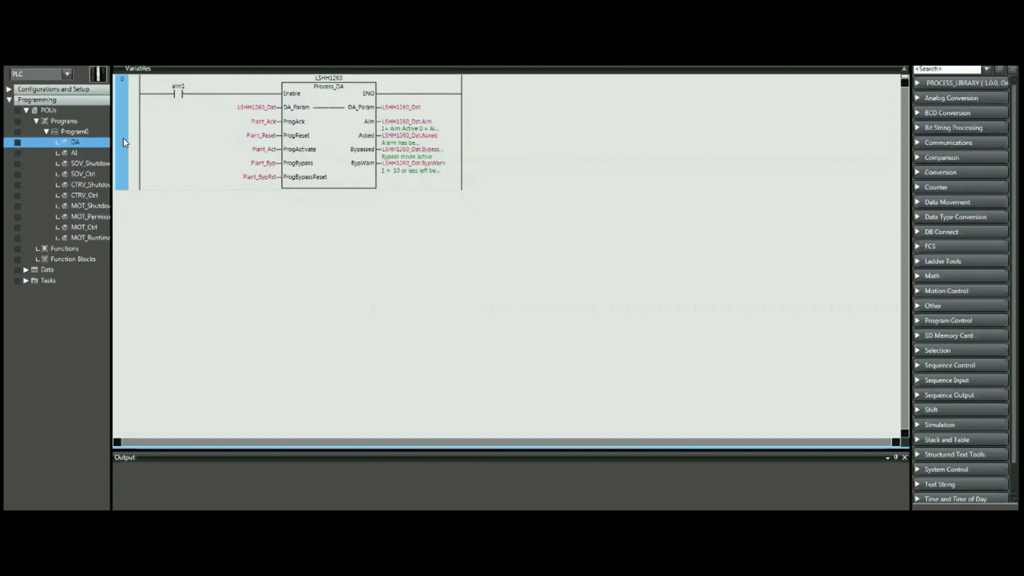
key("ctrl+v")
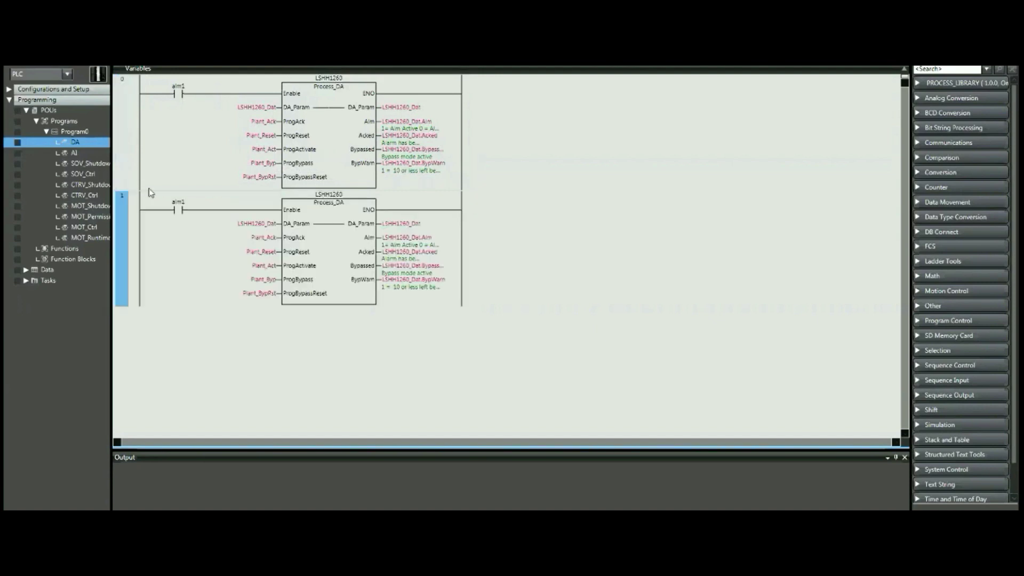
double_click(181, 202)
type("L")
type("s")
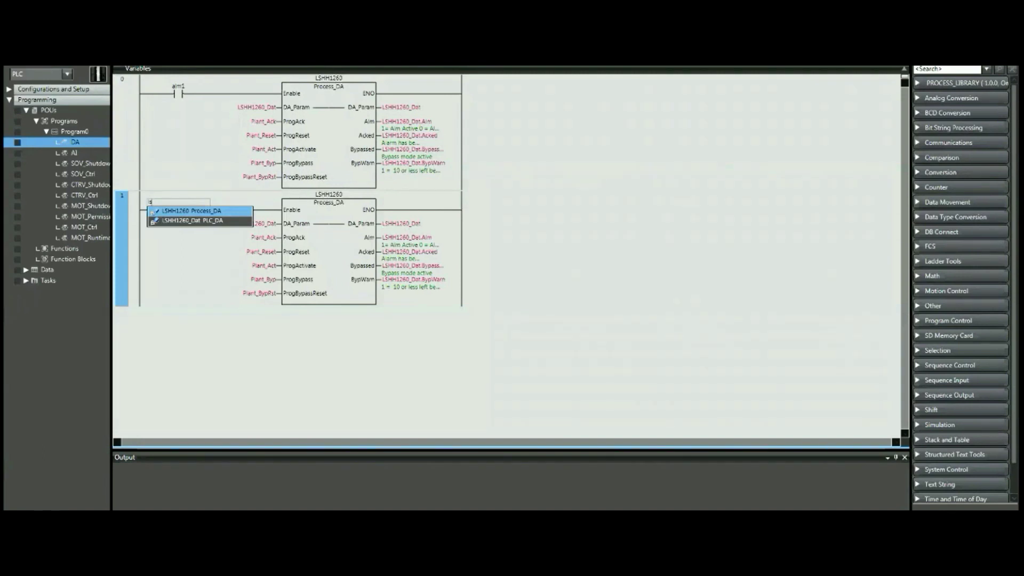
type("l")
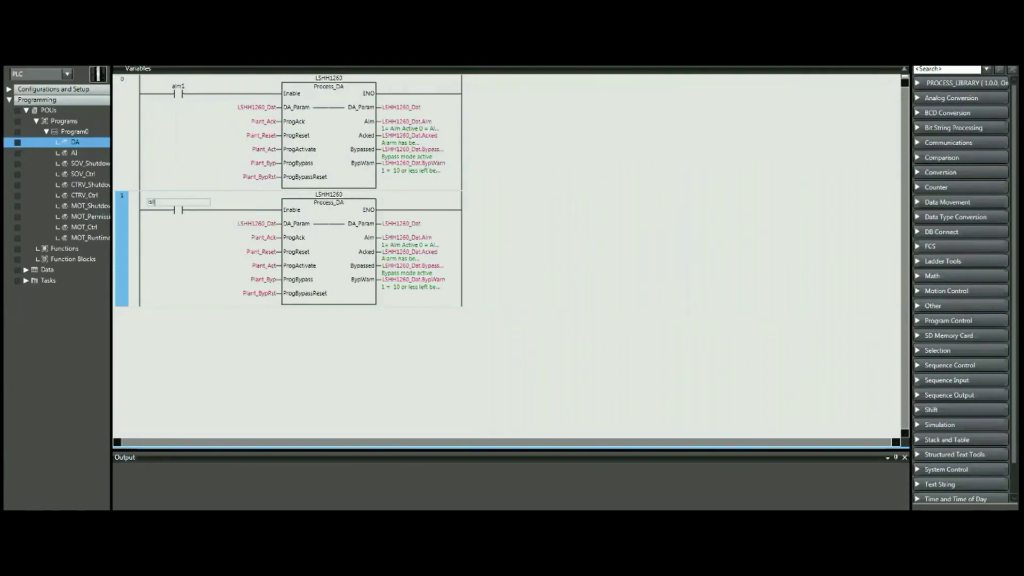
type("1260_in")
key("Return")
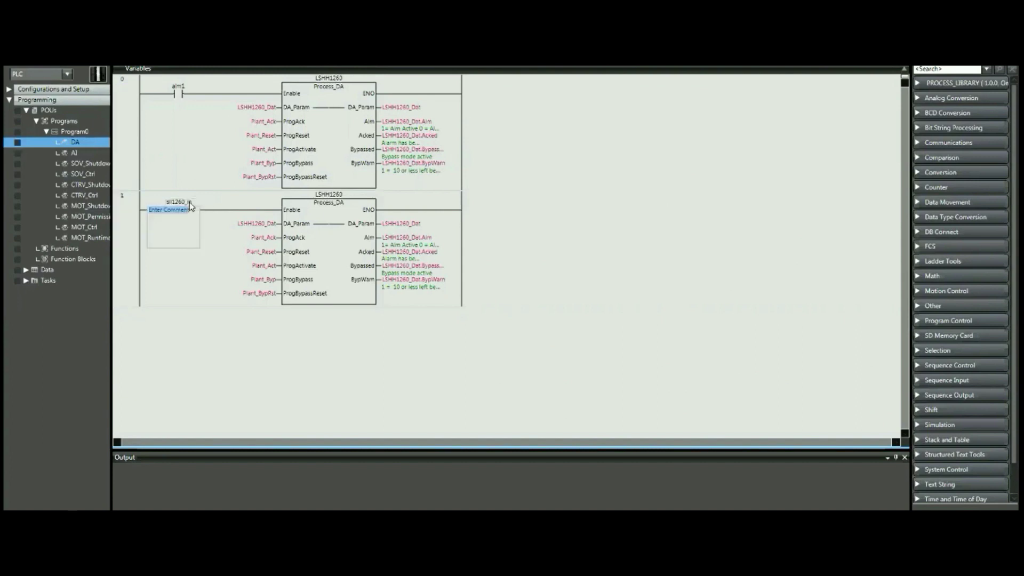
Rename the copied rung's Process_DA function block instance to LSLL1260.
left_click(324, 197)
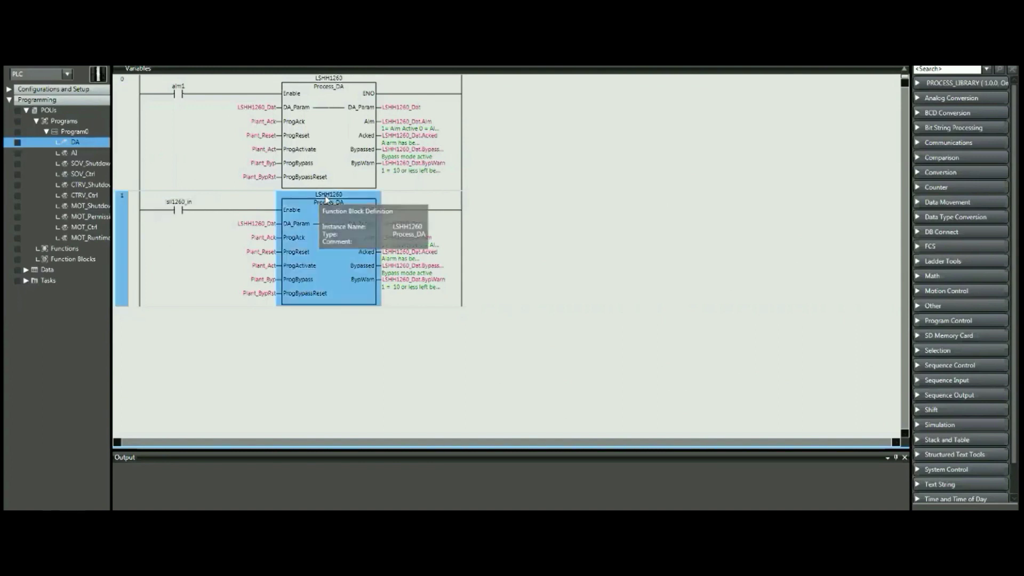
left_click(323, 195)
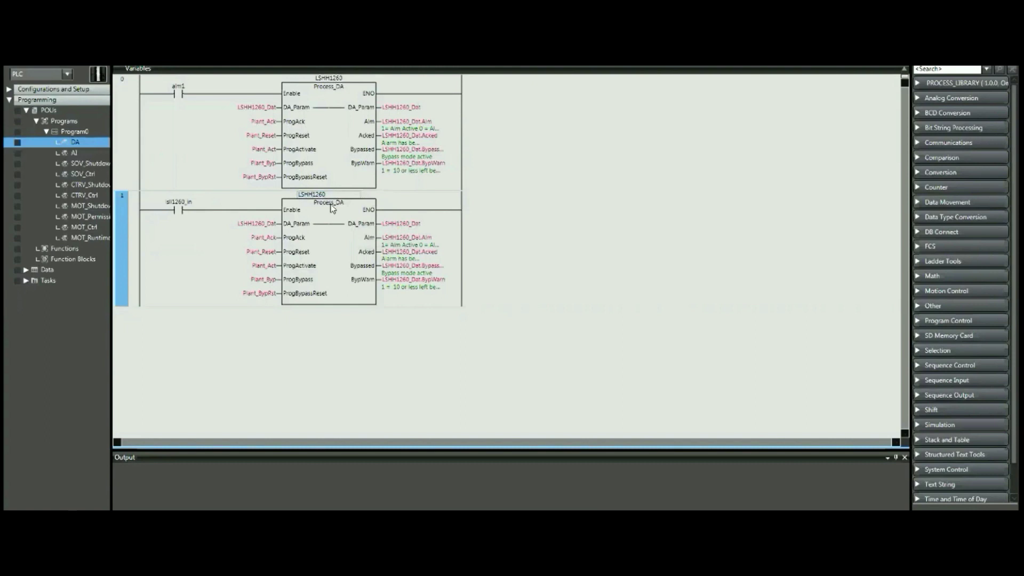
key("BackSpace")
key("BackSpace")
type("LL")
key("Return")
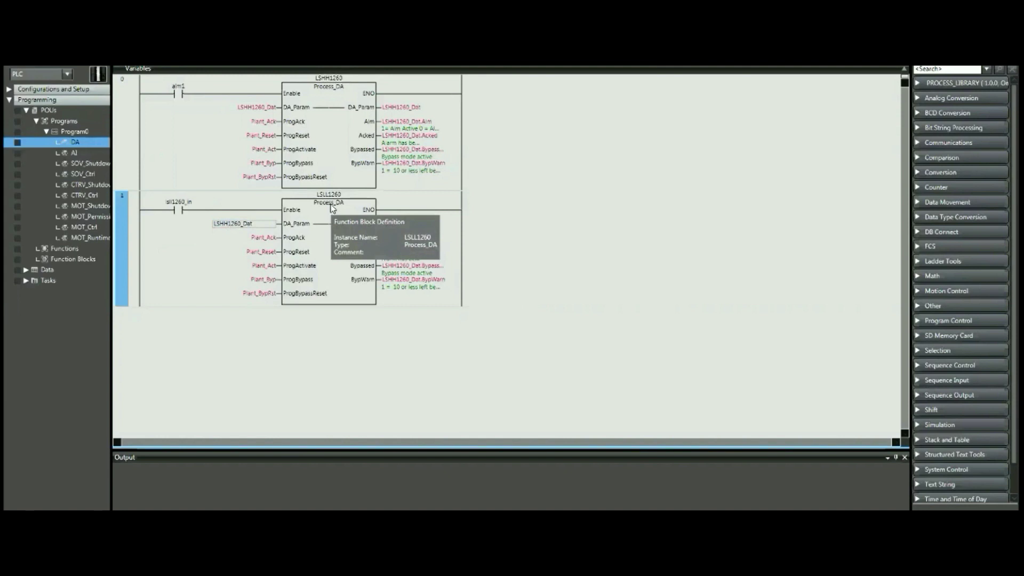
Assign LSLL1260_Dat to the copied block's DA_Param and its members to the Alm, Acked, Bypassed and BypWarn outputs.
key("BackSpace")
key("BackSpace")
type("LL")
key("Return")
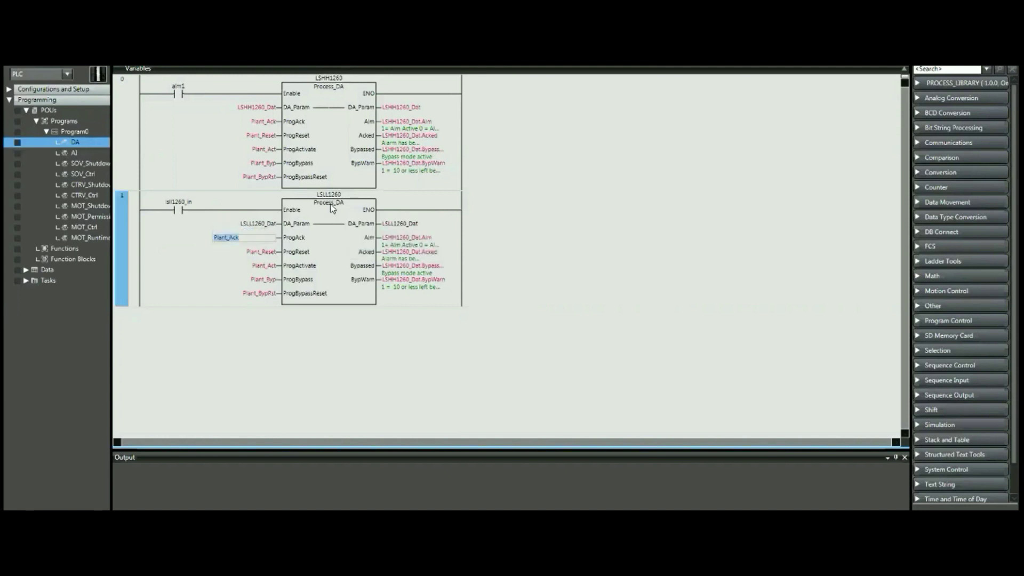
left_click(209, 227)
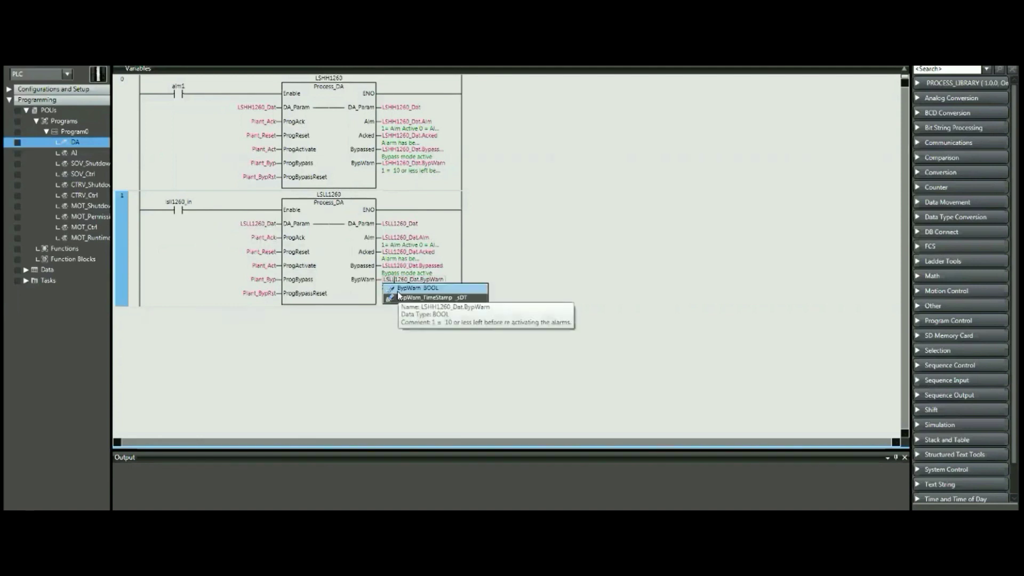
key("Return")
key("Return")
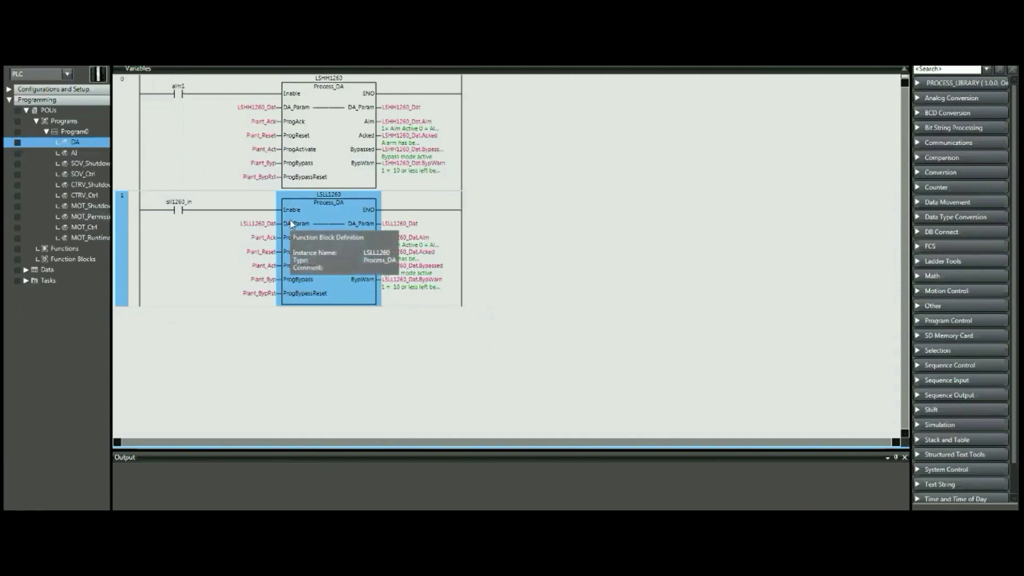
Switch the project explorer from the PLC to the HMI device.
left_click(67, 74)
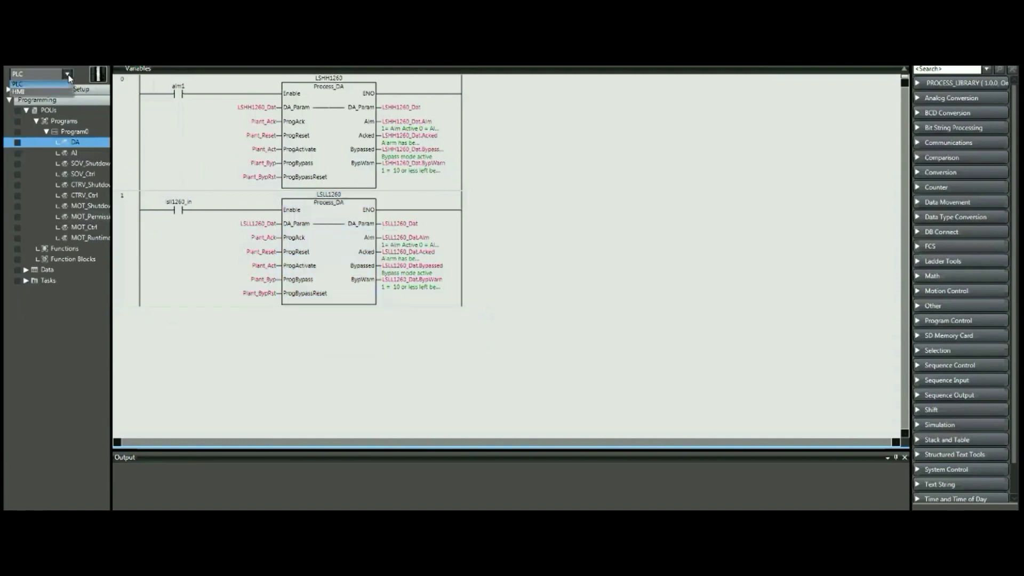
left_click(27, 92)
left_click(9, 90)
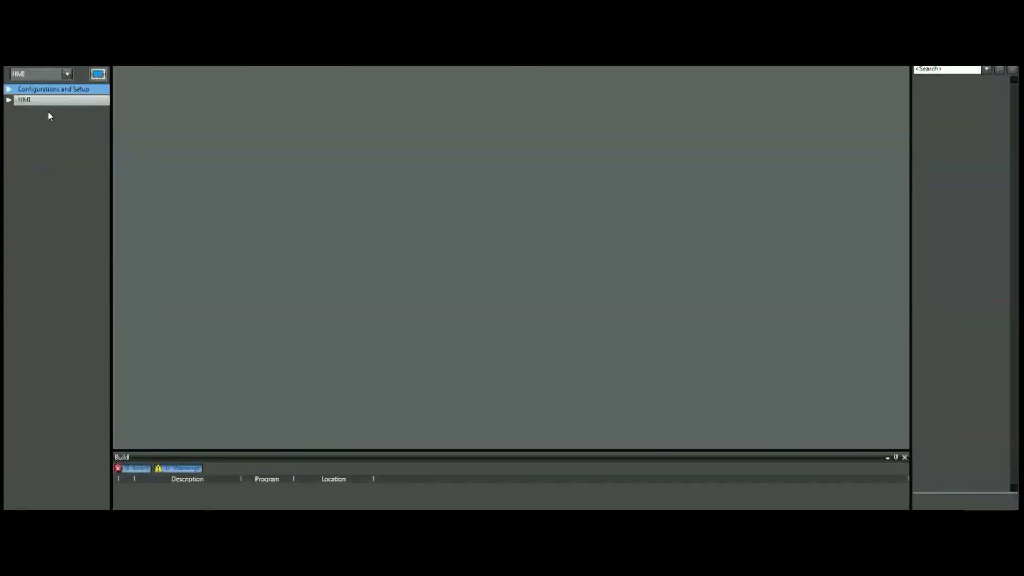
Create a device variable for the PLC's LSLL1260_Dat user variable in the HMI's Variable Mapping.
left_click(9, 89)
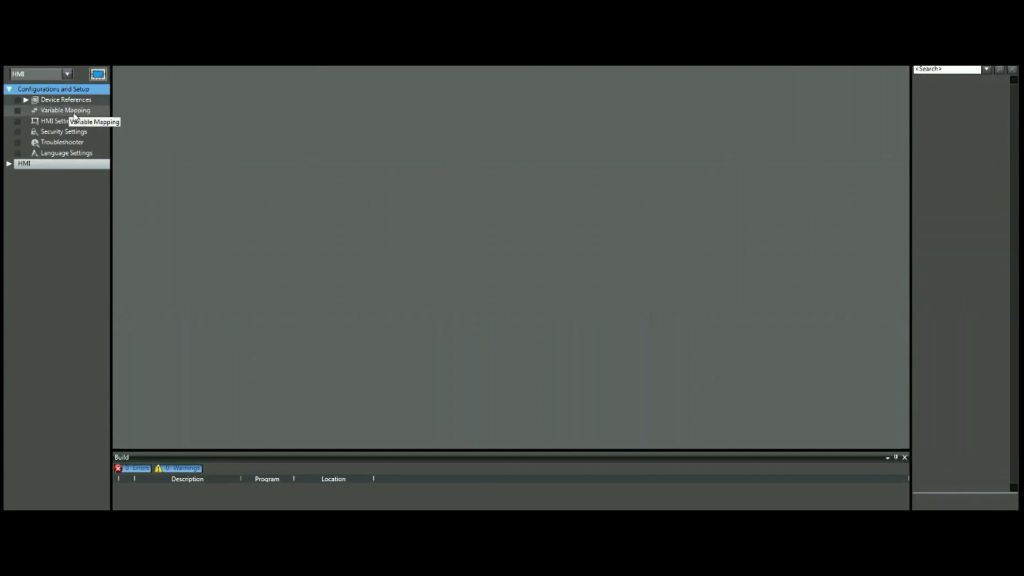
double_click(60, 111)
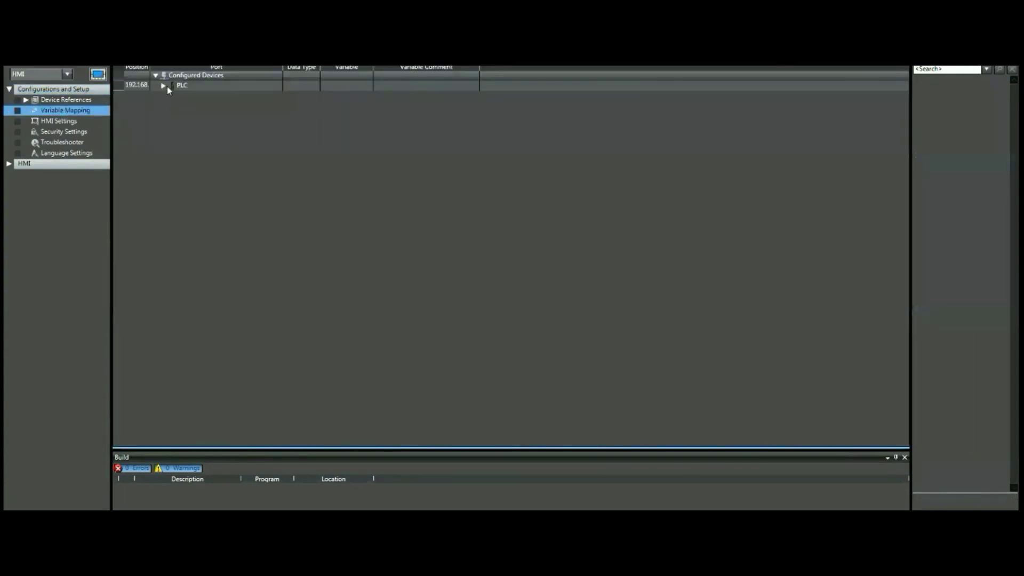
double_click(167, 88)
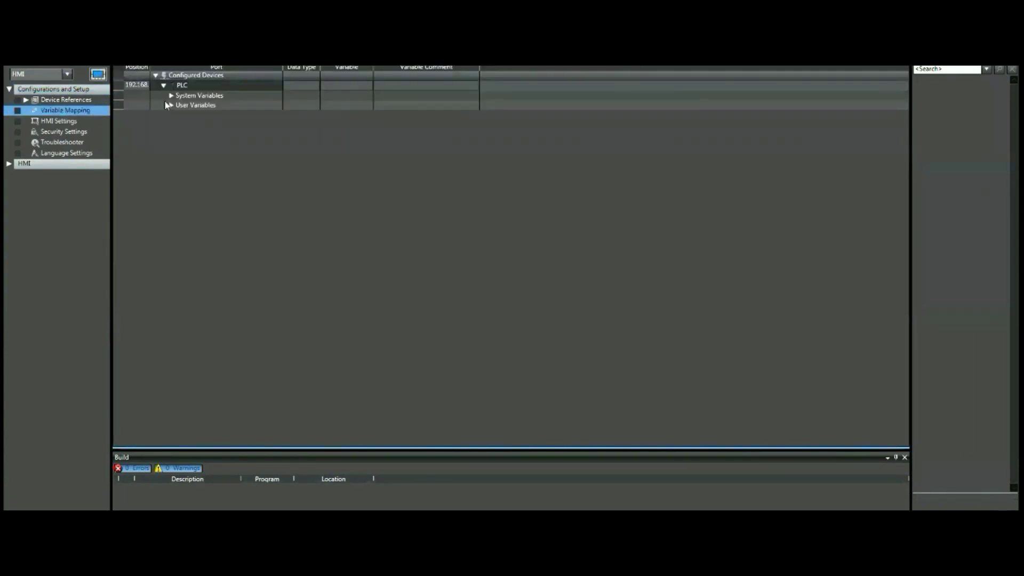
left_click(172, 109)
left_click(171, 106)
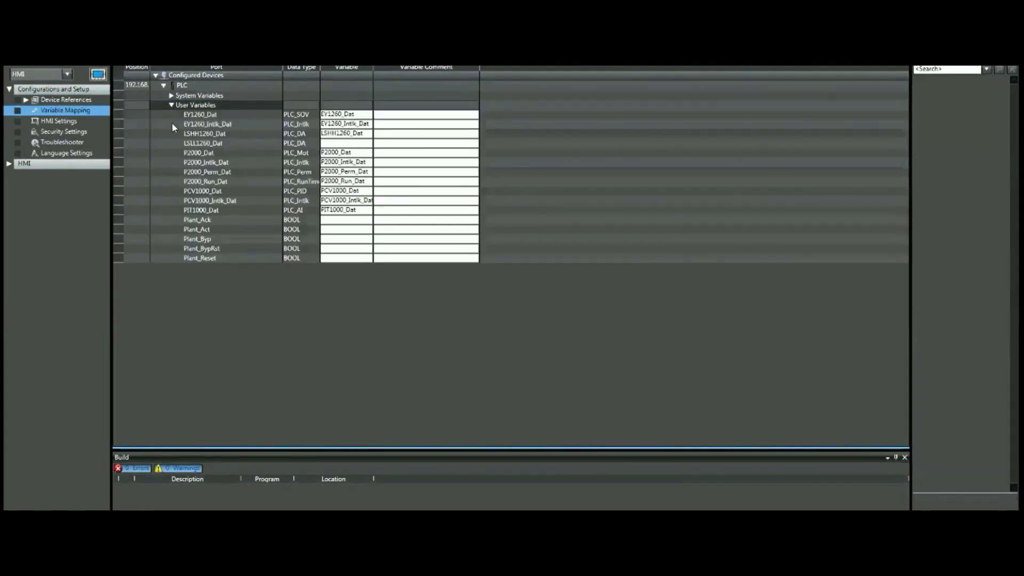
left_click(230, 146)
right_click(238, 148)
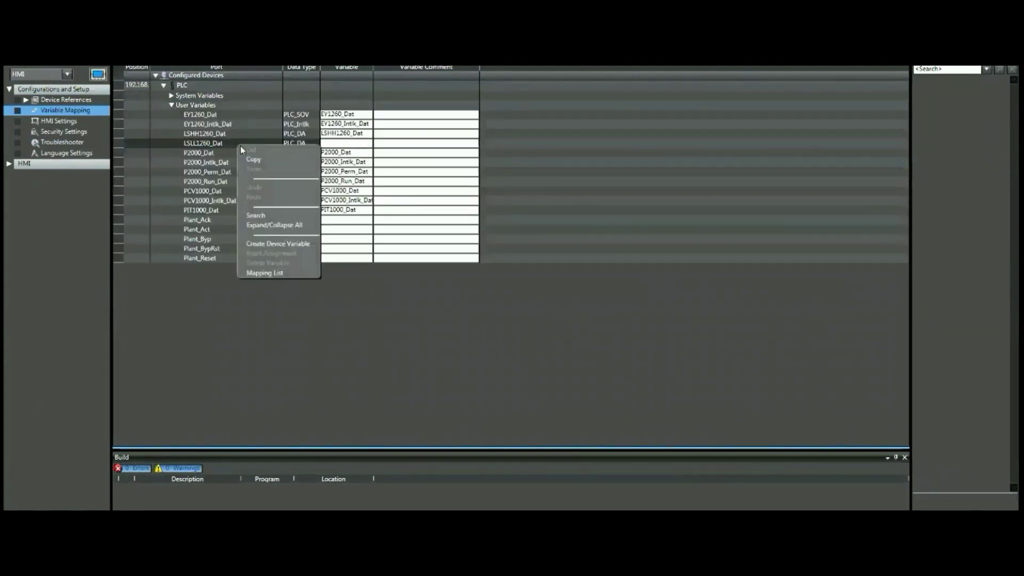
left_click(288, 244)
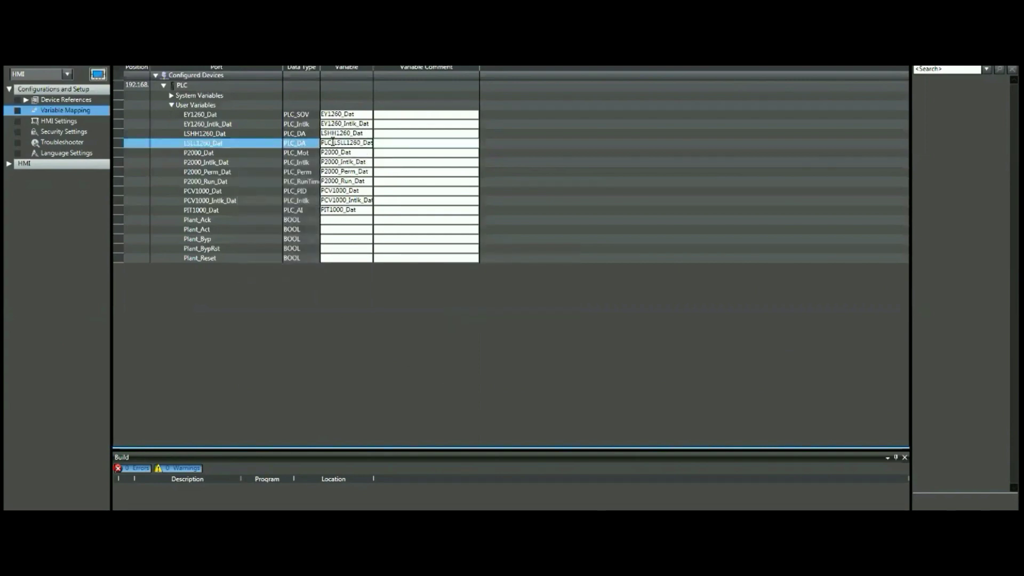
Rename the variable mapped to LSLL1260_Dat as LSLL1260_Dat, without the PLC prefix.
left_click(338, 144)
left_click(340, 144)
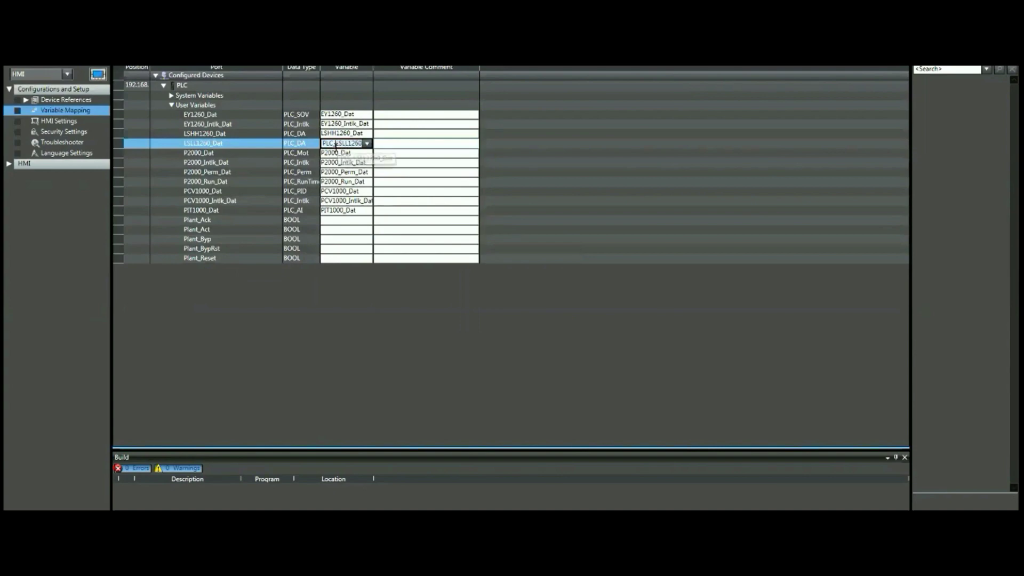
key("BackSpace")
key("BackSpace")
key("BackSpace")
key("BackSpace")
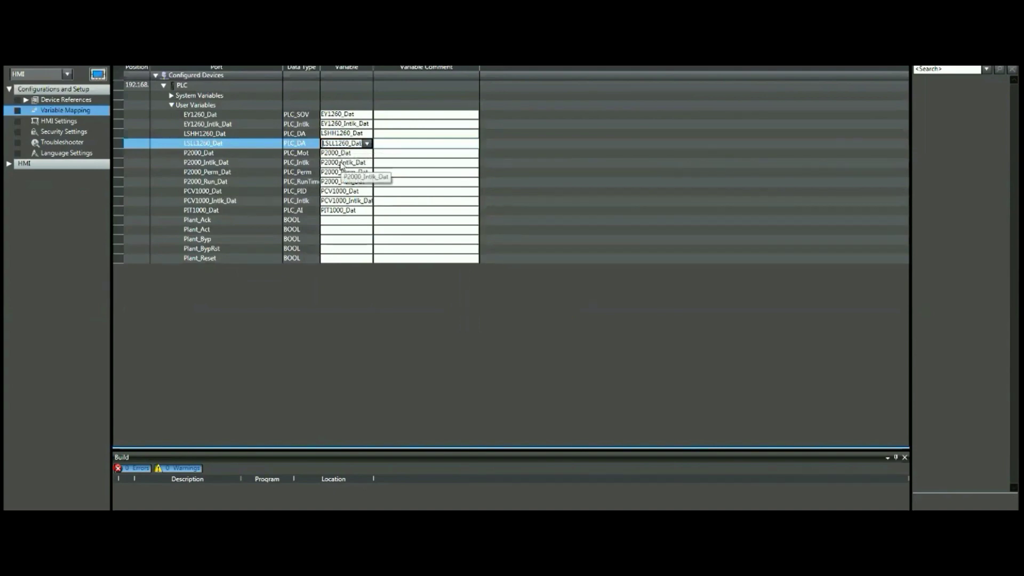
key("Return")
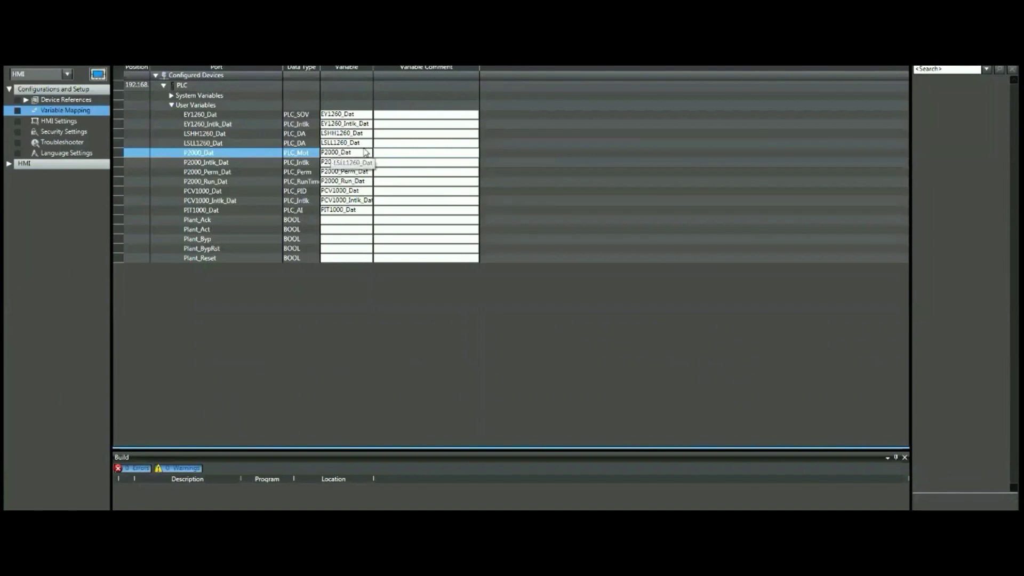
Open the HMI's Main page and duplicate the LSHH1260 alarm symbol near the lower end of vessel V-1260.
left_click(9, 163)
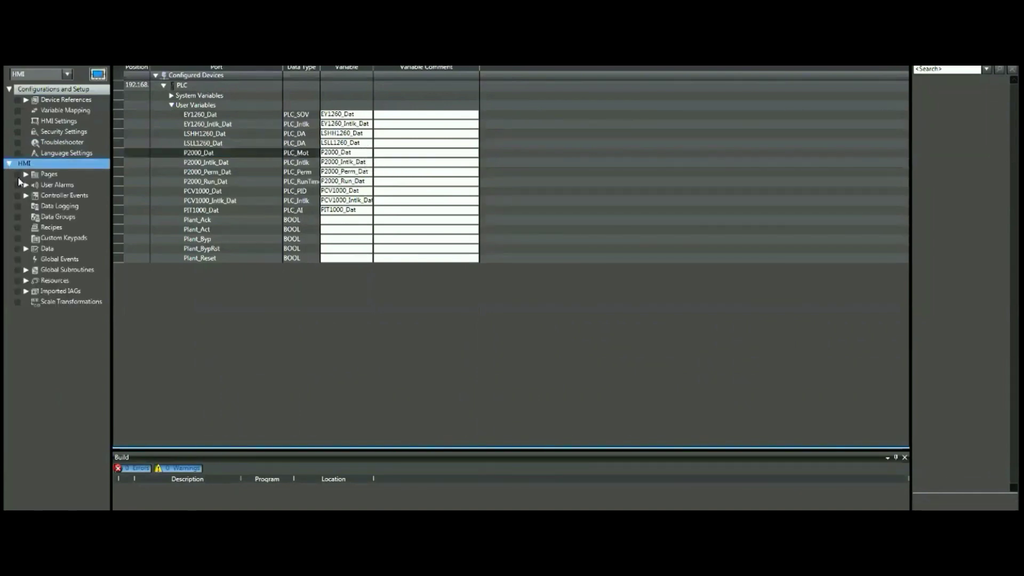
left_click(26, 174)
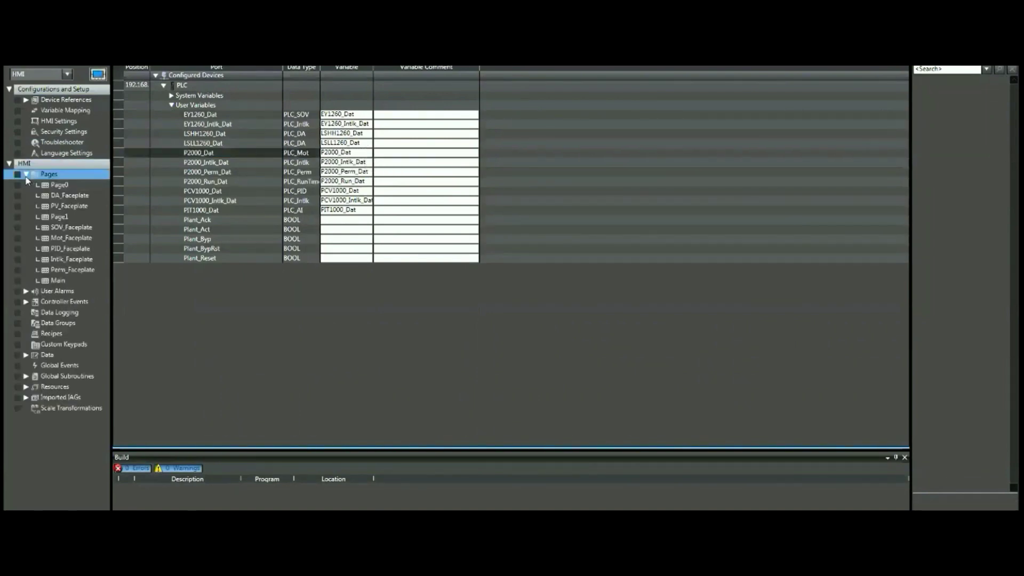
double_click(57, 281)
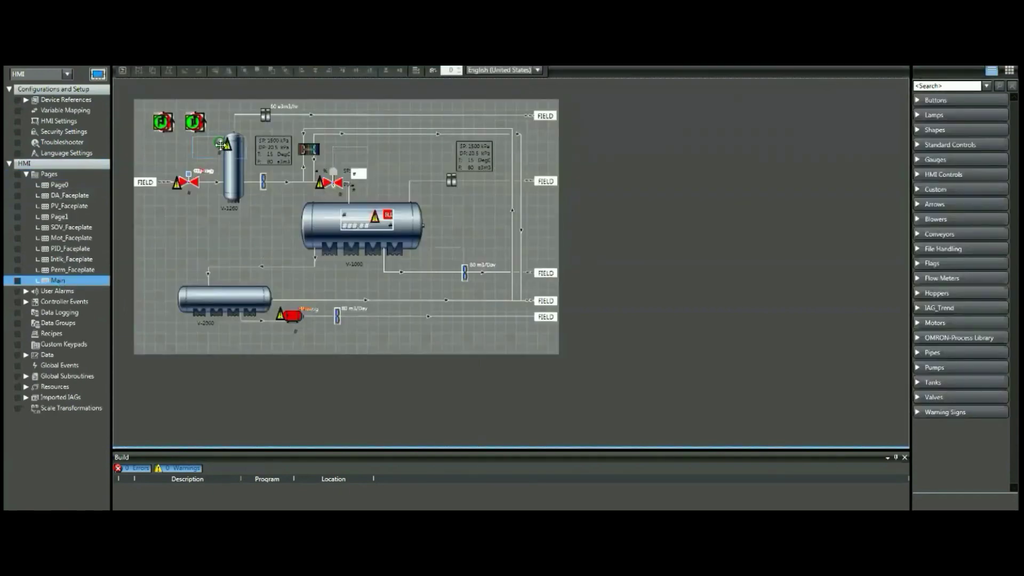
left_click(221, 144)
left_click_drag(219, 141, 223, 193)
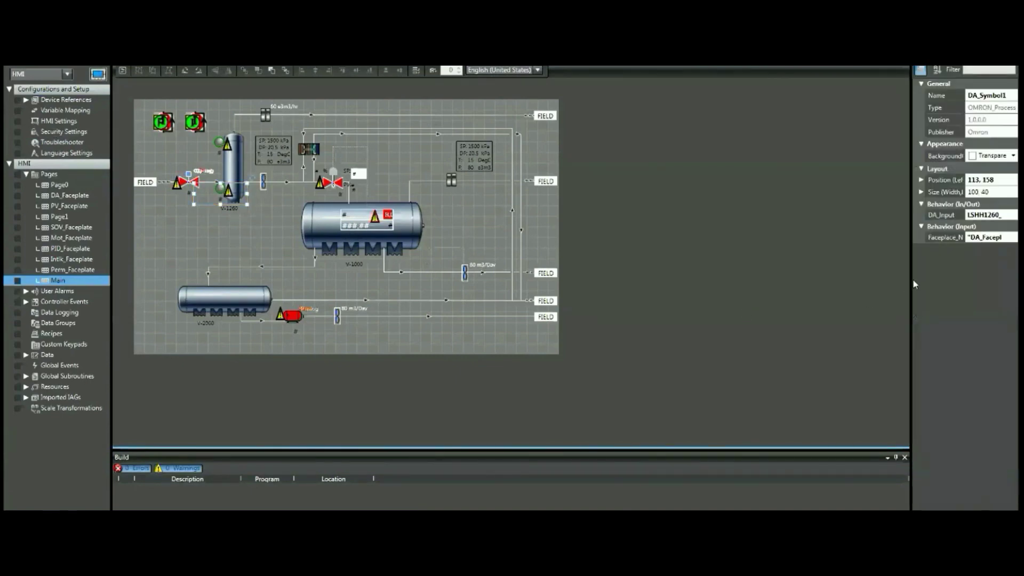
left_click_drag(913, 279, 744, 299)
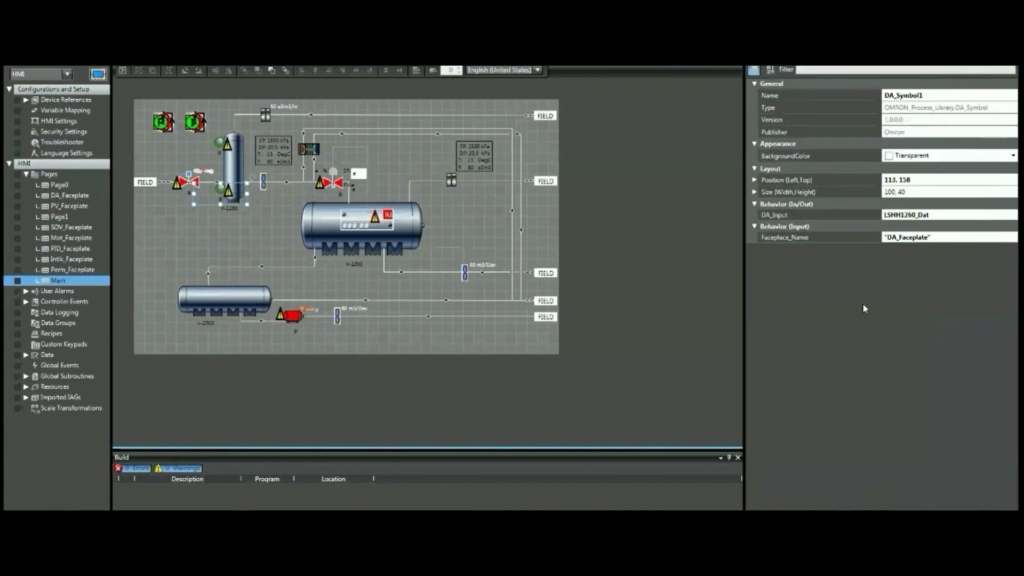
left_click(901, 215)
key("BackSpace")
key("BackSpace")
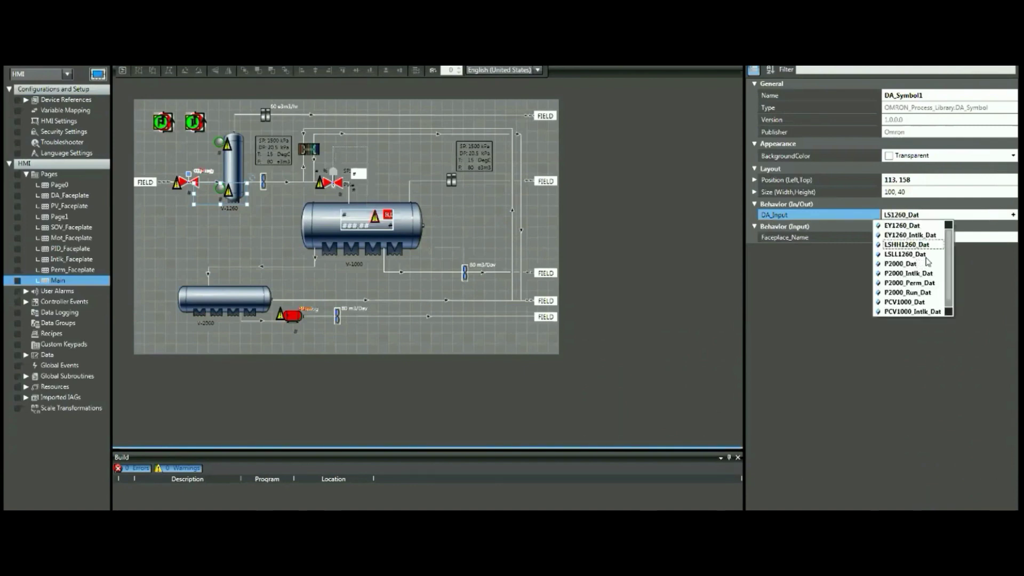
left_click(913, 248)
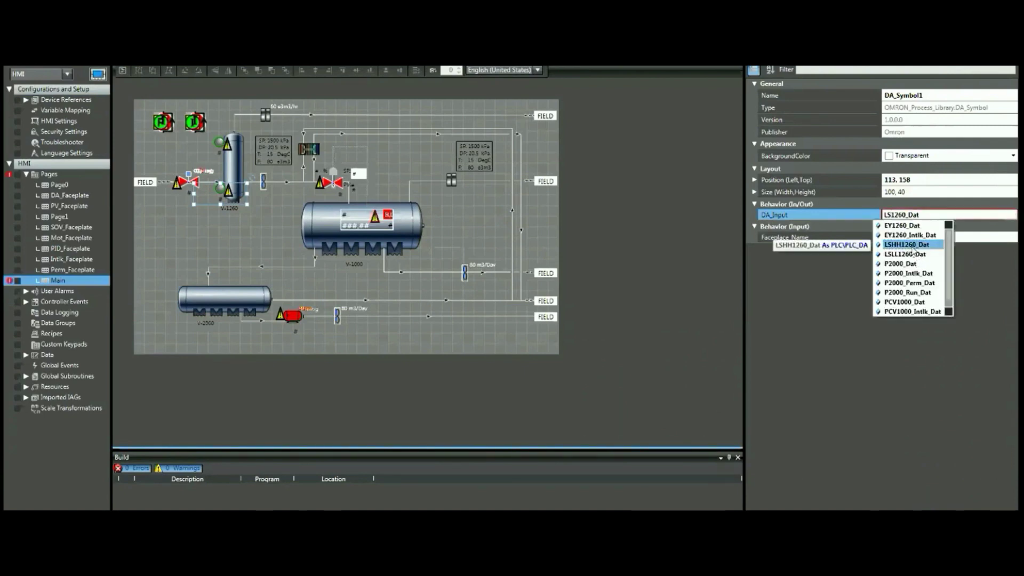
double_click(912, 247)
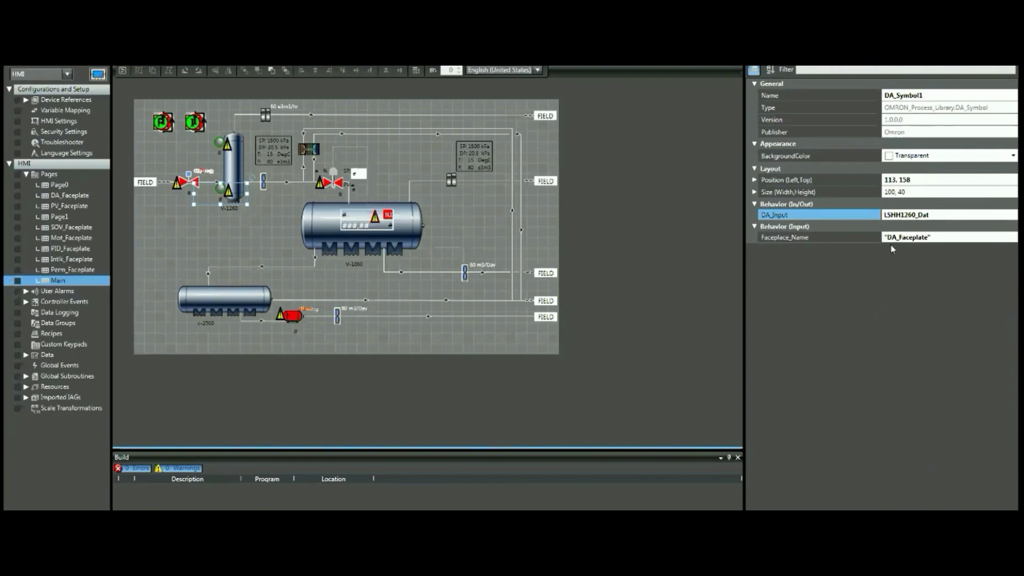
Set the duplicated alarm symbol's DA_Input to LSLL1260_Dat.
left_click(896, 214)
key("BackSpace")
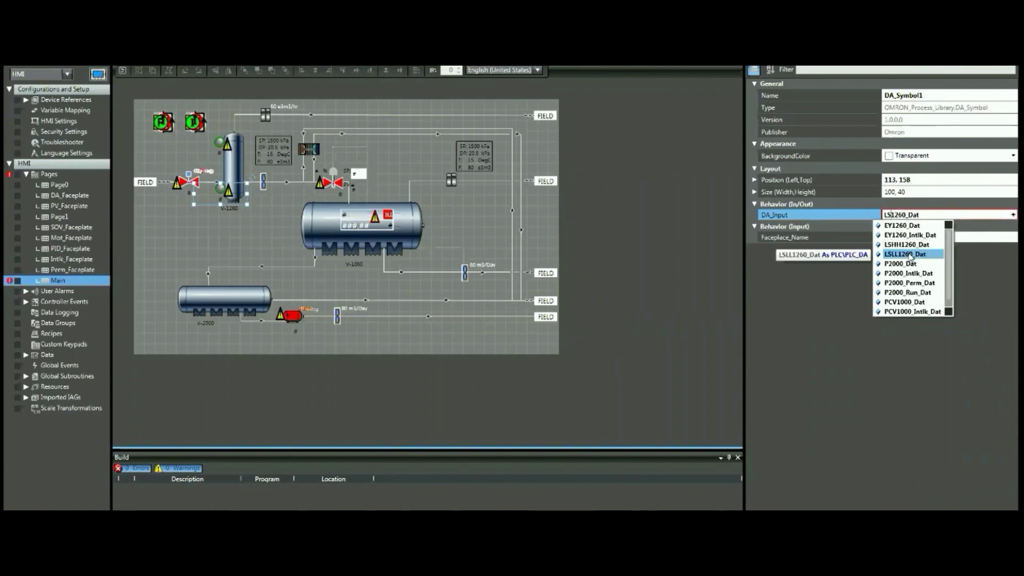
left_click(906, 255)
left_click(901, 280)
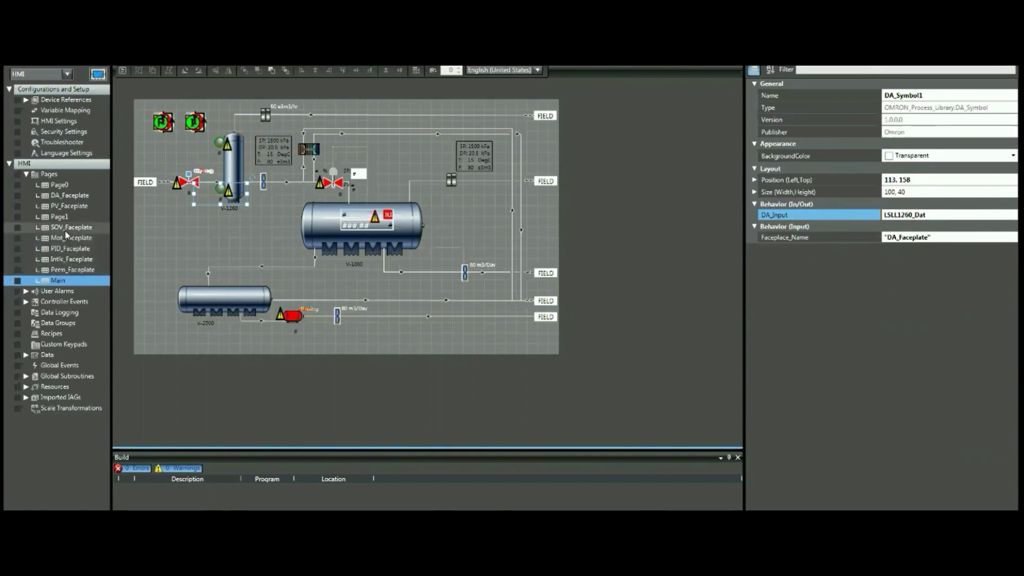
Duplicate the DA_Faceplate page within the HMI's Pages.
left_click(63, 198)
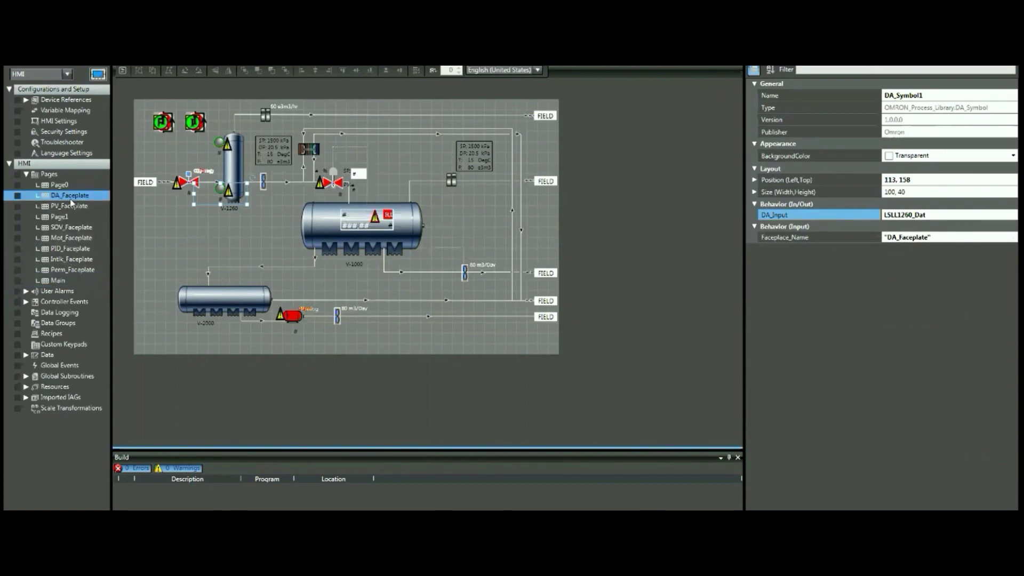
right_click(70, 199)
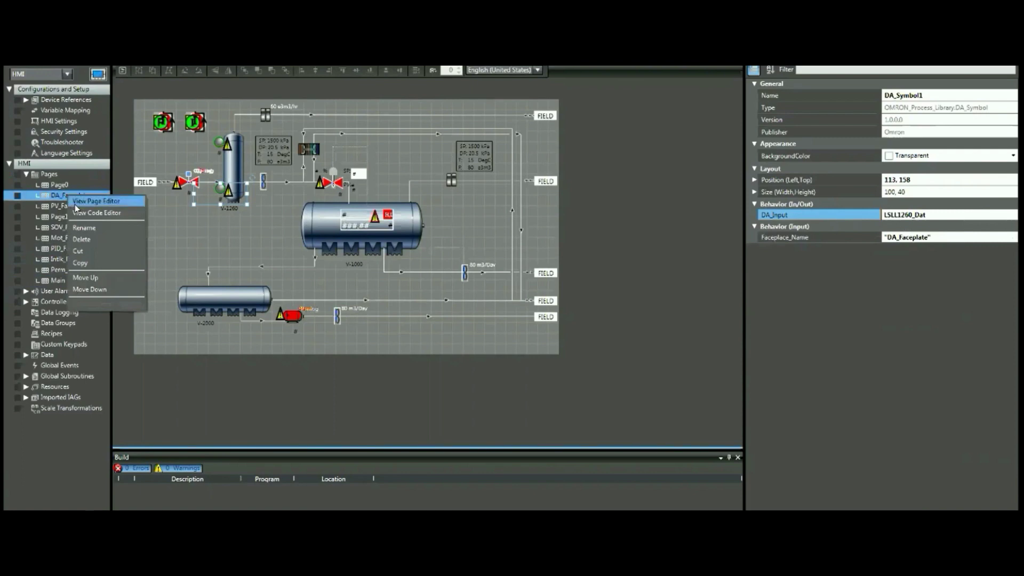
left_click(88, 264)
right_click(56, 176)
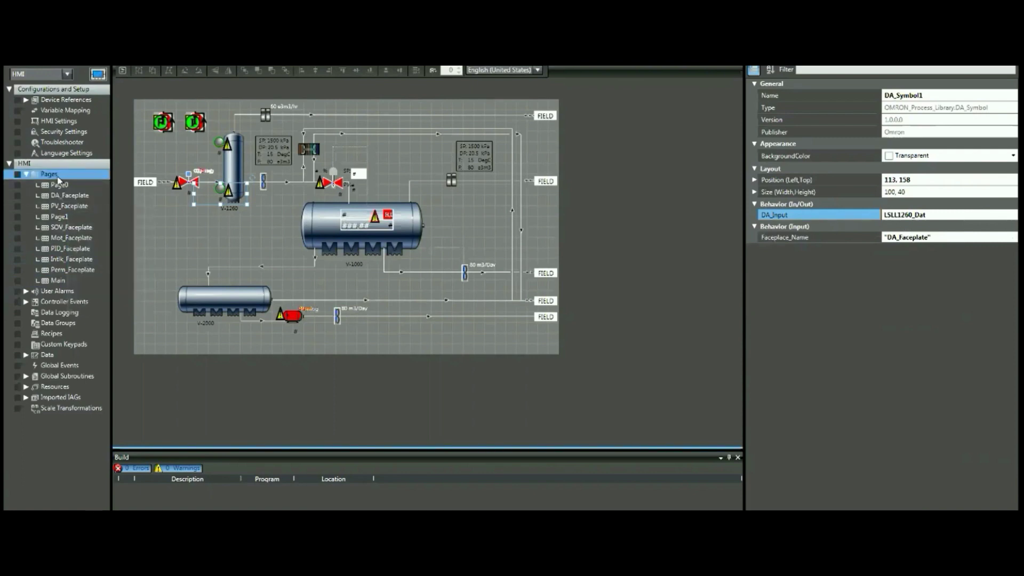
left_click(65, 203)
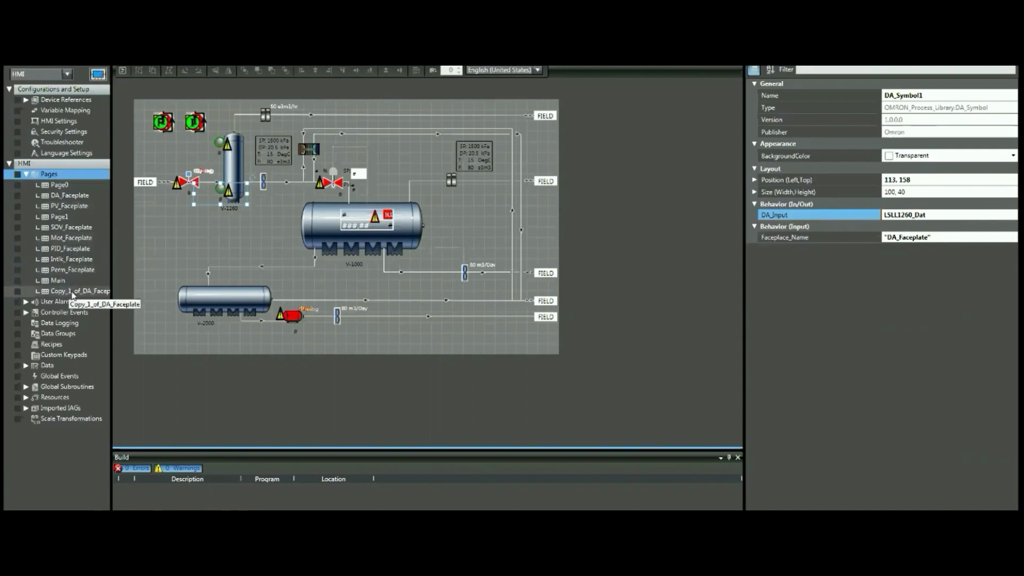
Rename the copied faceplate page as LSLL1260_Faceplate.
right_click(73, 295)
left_click(97, 329)
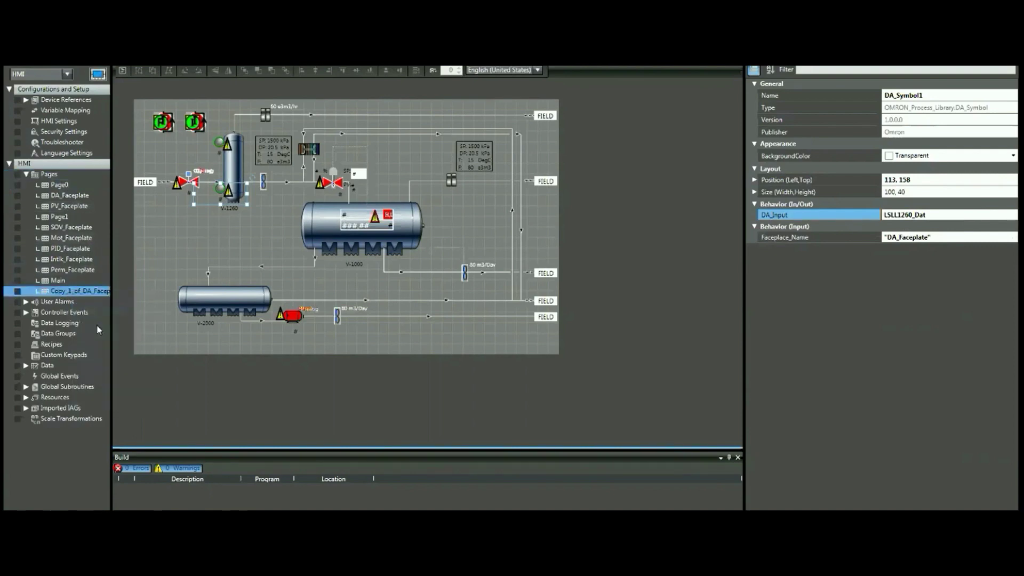
left_click(81, 291)
key("BackSpace")
key("BackSpace")
key("BackSpace")
key("BackSpace")
key("BackSpace")
key("BackSpace")
key("BackSpace")
key("BackSpace")
key("BackSpace")
key("BackSpace")
key("BackSpace")
key("BackSpace")
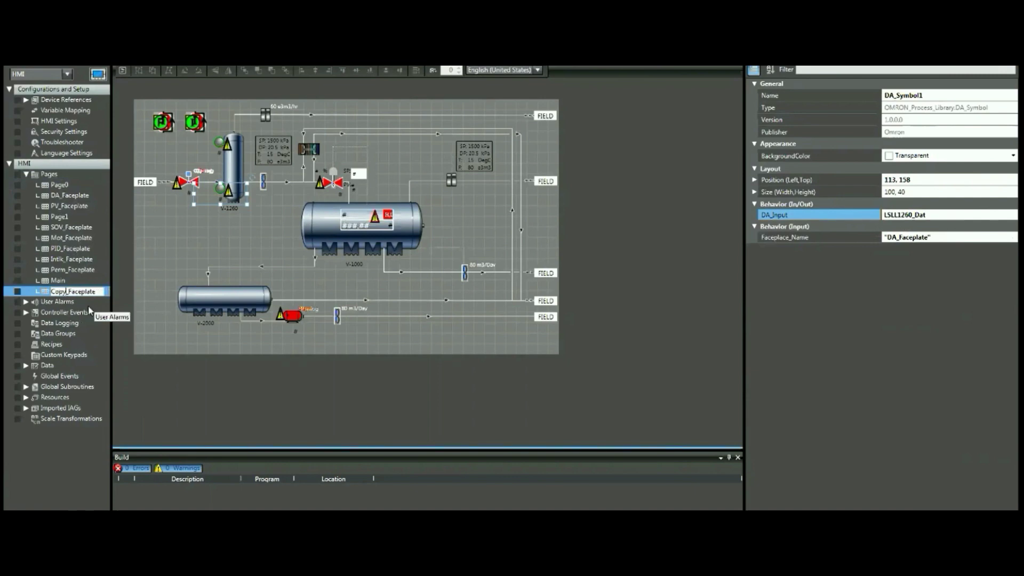
type("LSLL1260")
key("Return")
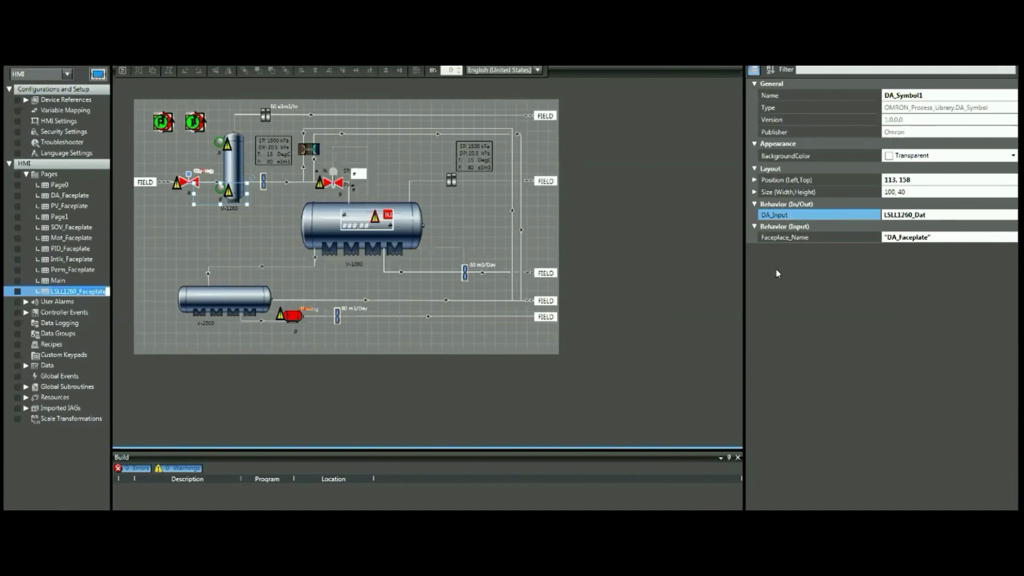
Set the duplicated alarm symbol's Faceplace_Name to "LSLL1260_Faceplate".
left_click(888, 236)
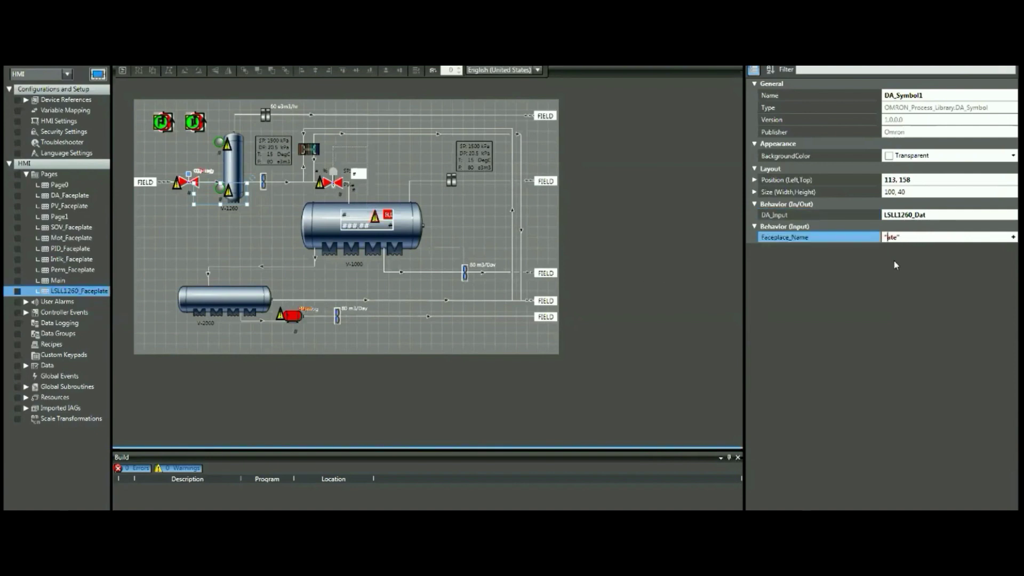
key("ctrl+v")
key("Return")
left_click(936, 215)
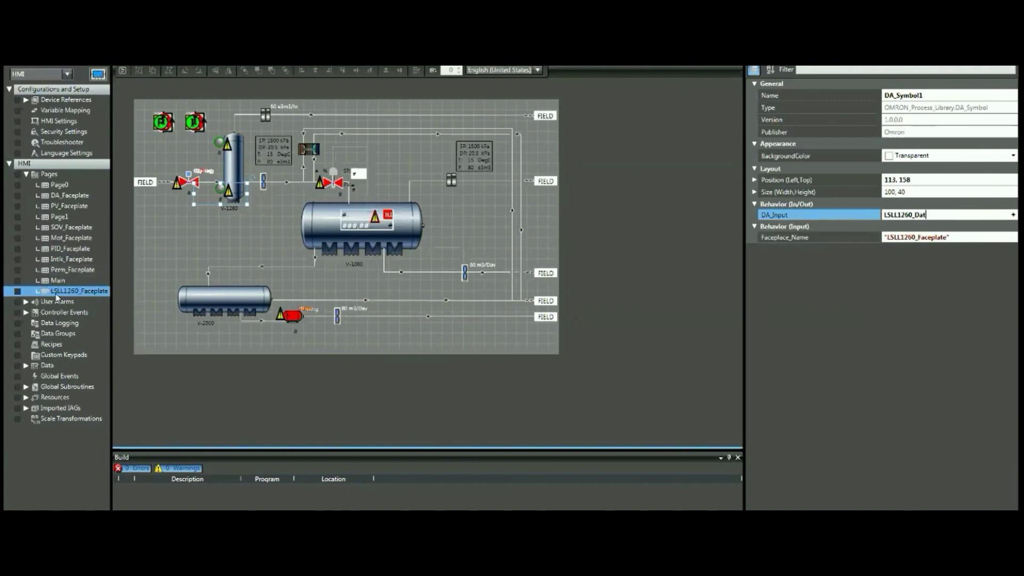
Open the LSLL1260_Faceplate page and set its faceplate object's DA_Input to LSLL1260_Dat.
double_click(85, 292)
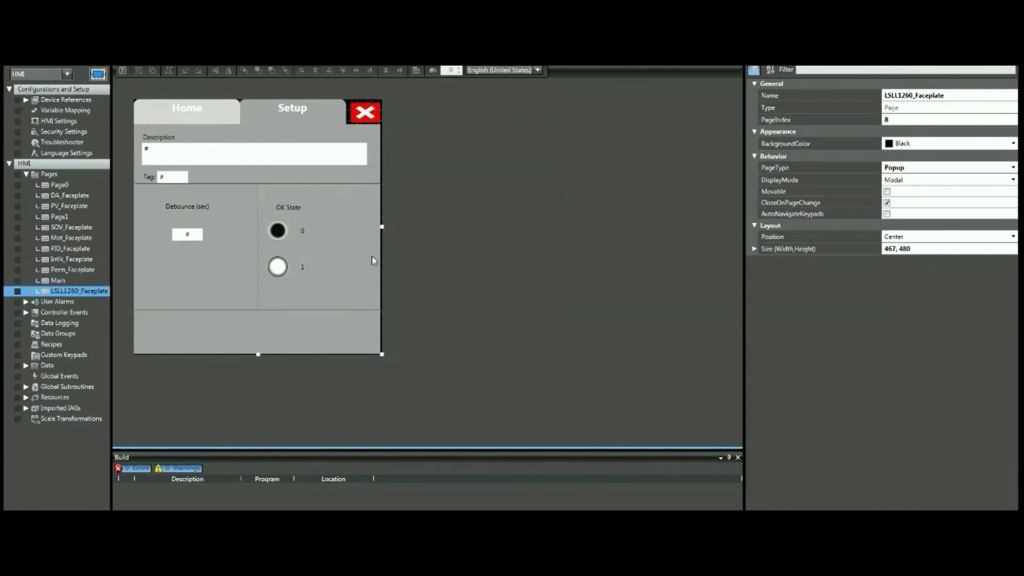
left_click(316, 267)
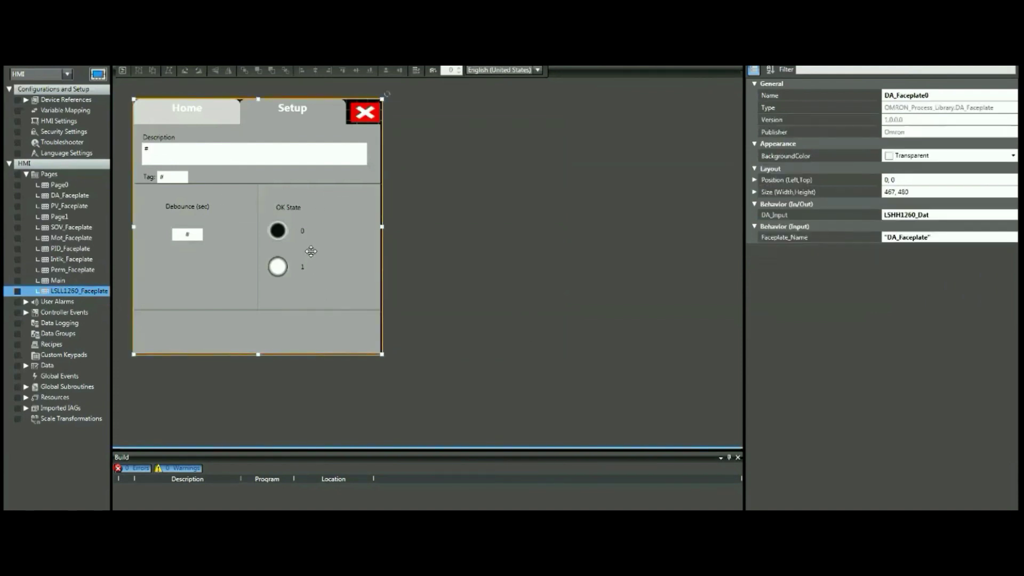
left_click(902, 214)
key("BackSpace")
key("BackSpace")
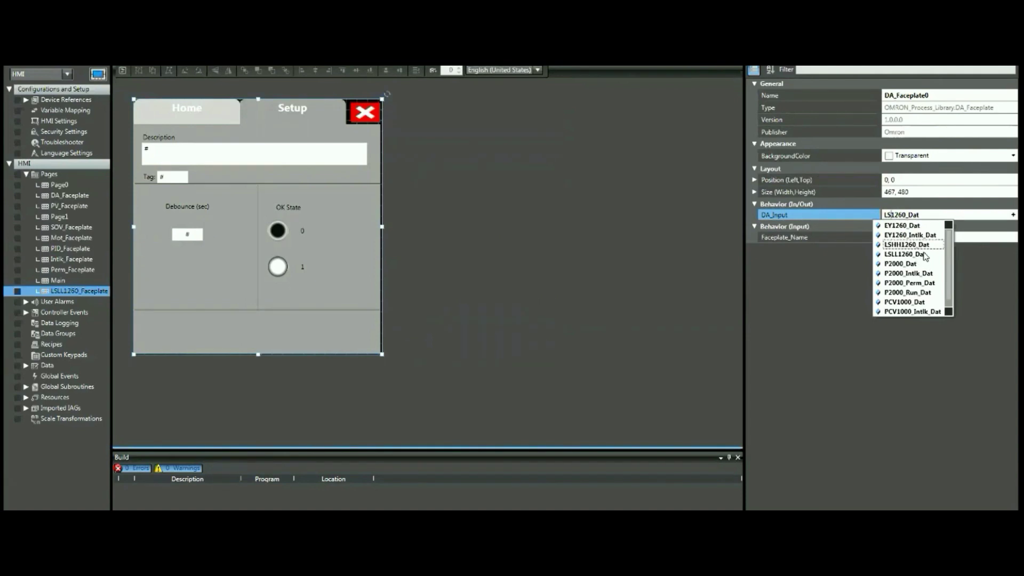
left_click(925, 254)
Set the faceplate object's Faceplate_Name to "LSLL1260_Faceplate" and go back to the Main page.
left_click(931, 238)
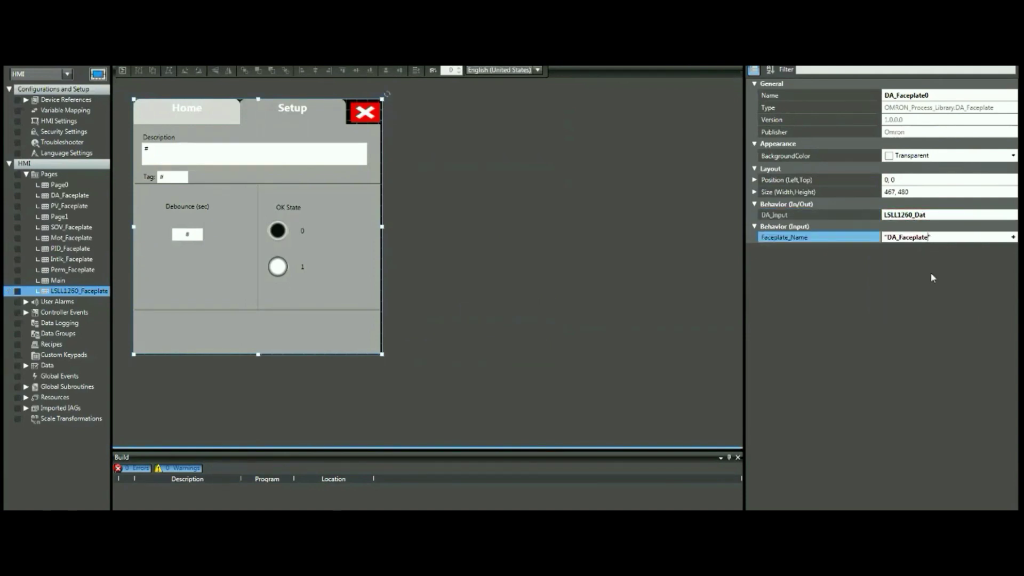
key("BackSpace")
key("BackSpace")
key("BackSpace")
key("BackSpace")
key("BackSpace")
key("BackSpace")
key("BackSpace")
key("BackSpace")
key("BackSpace")
key("BackSpace")
key("BackSpace")
key("BackSpace")
key("ctrl+v")
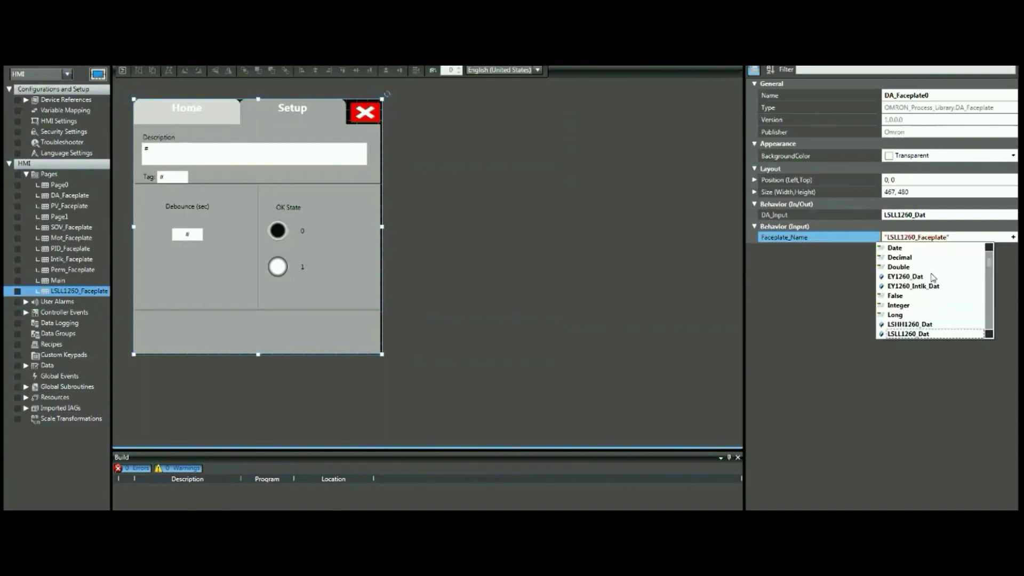
key("Return")
left_click(958, 237)
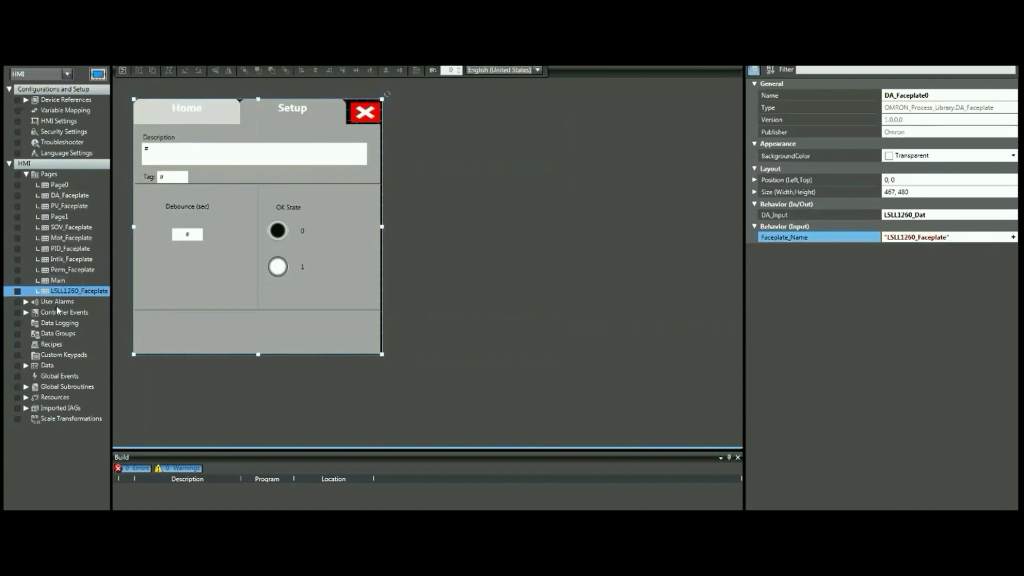
left_click(53, 280)
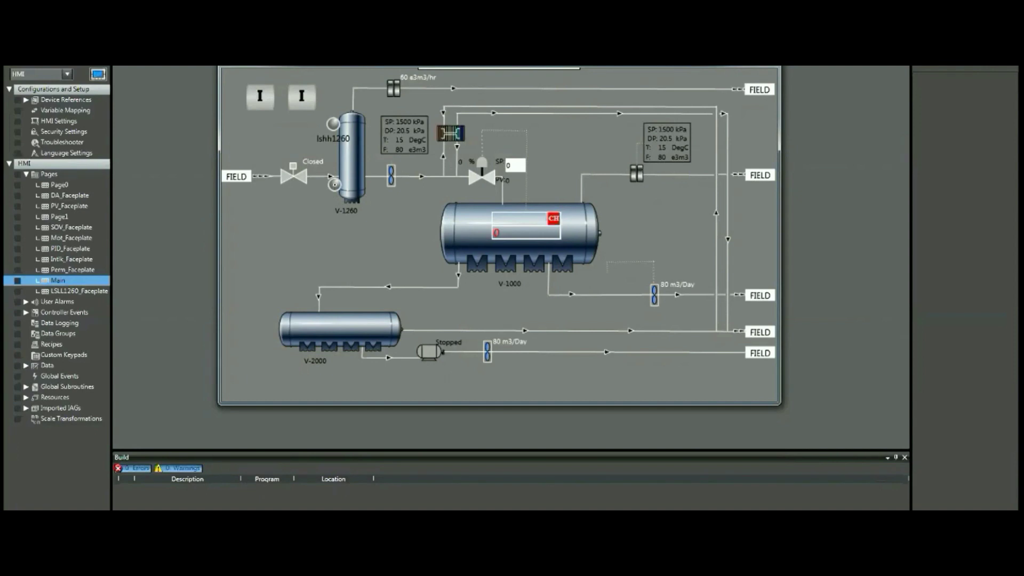
In the PLC watch window, set LSLL1260_Dat's Cfg_Enable, Cfg_Latch and Cfg_Ack to True.
left_click(342, 219)
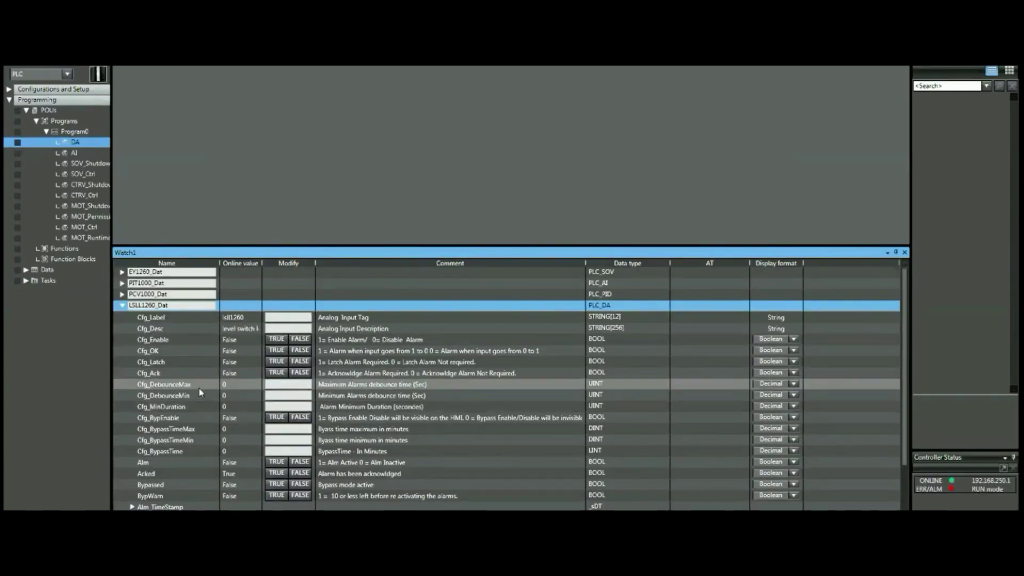
left_click(278, 339)
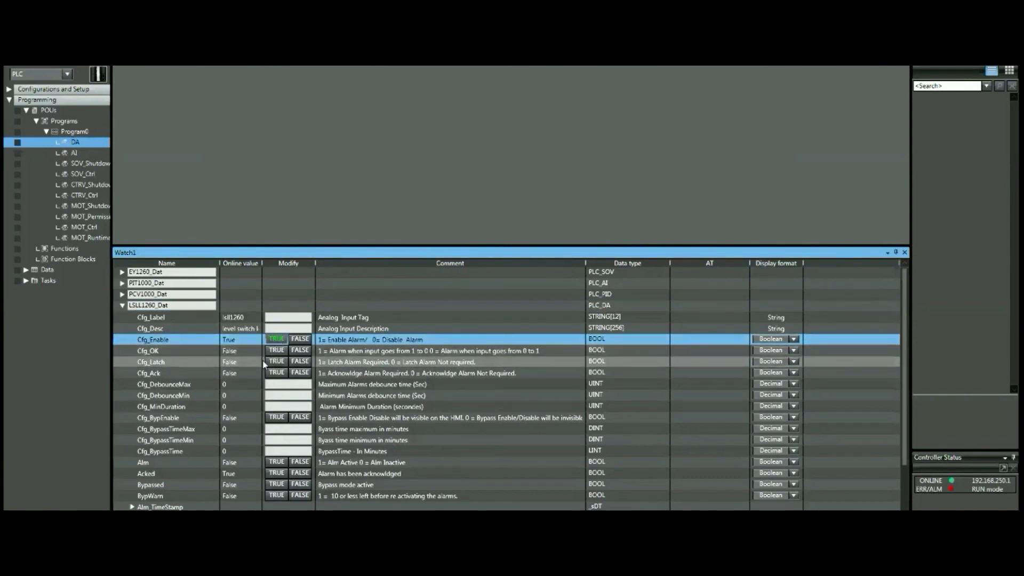
left_click(277, 361)
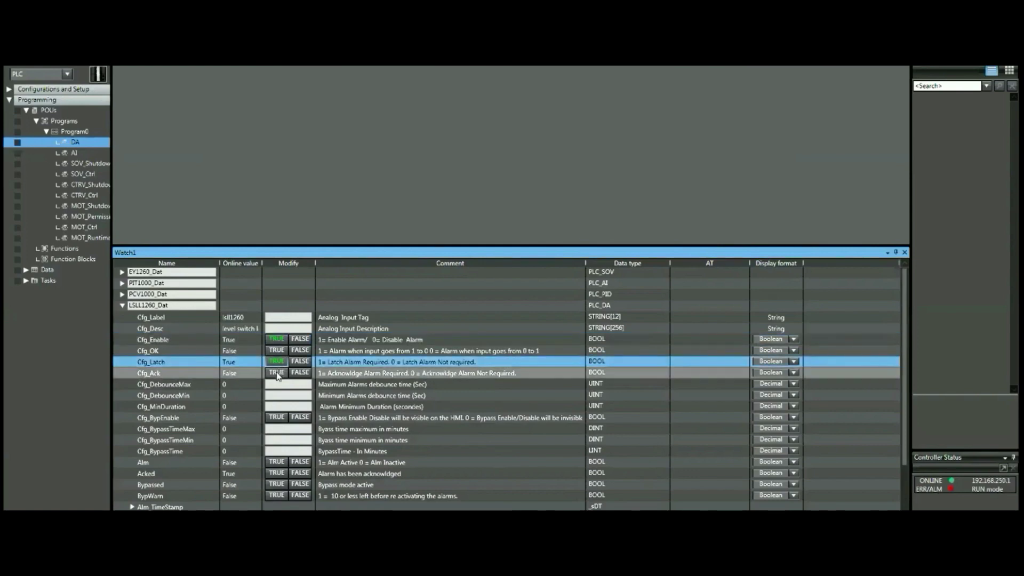
left_click(278, 373)
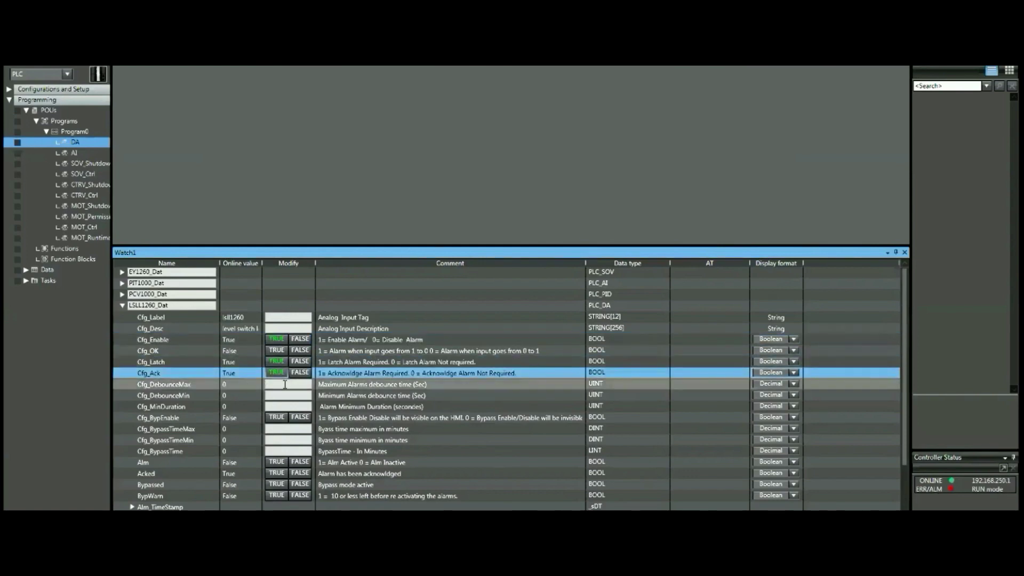
Set LSLL1260_Dat's maximum alarm debounce time, Cfg_DebounceMax, to 120 seconds.
left_click(285, 384)
type("120")
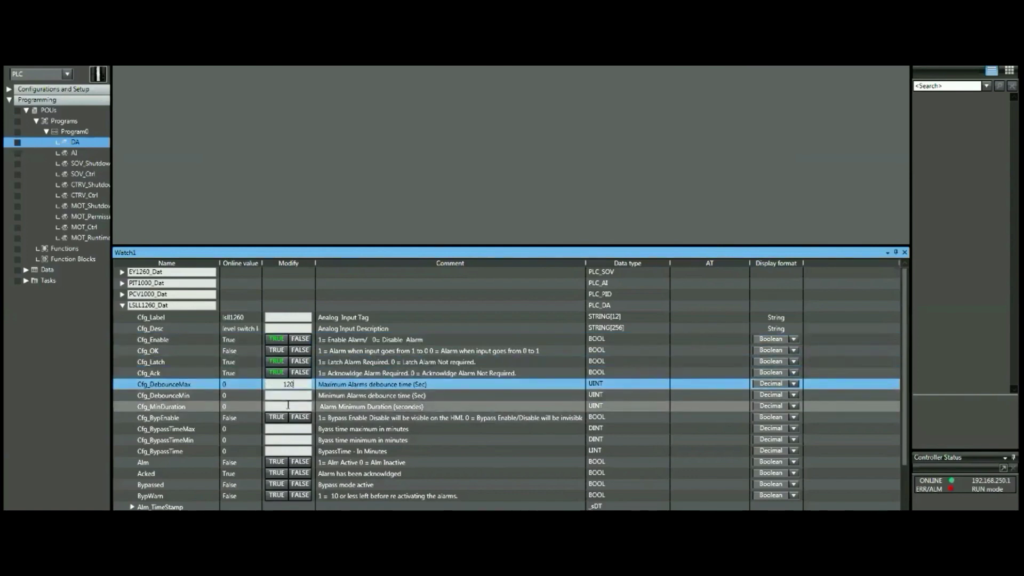
key("Return")
left_click(296, 408)
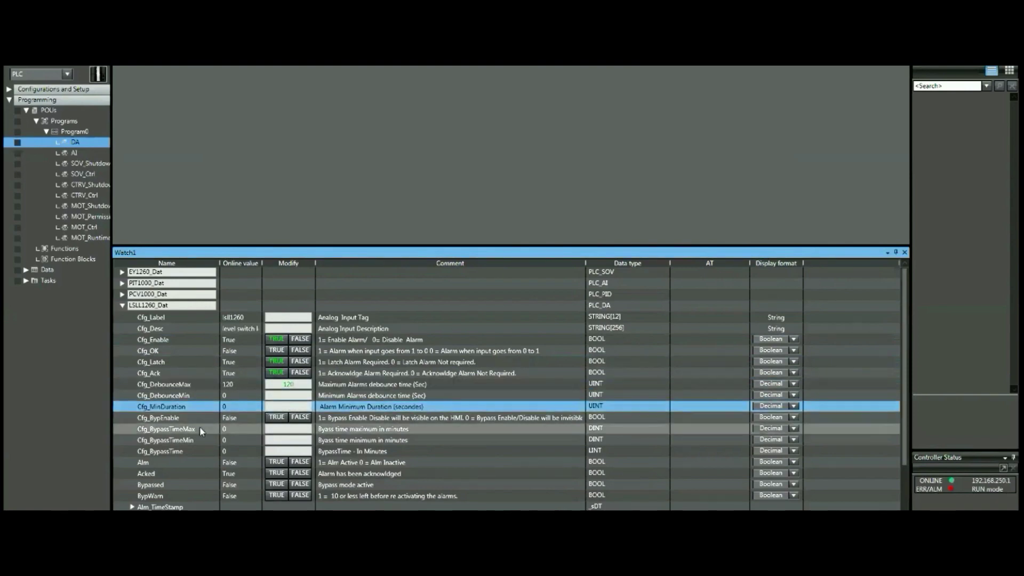
Set Cfg_BypEnable to True for LSLL1260_Dat and enter 120 minutes for Cfg_BypassTimeMax and 30 minutes for Cfg_BypassTime.
left_click(277, 419)
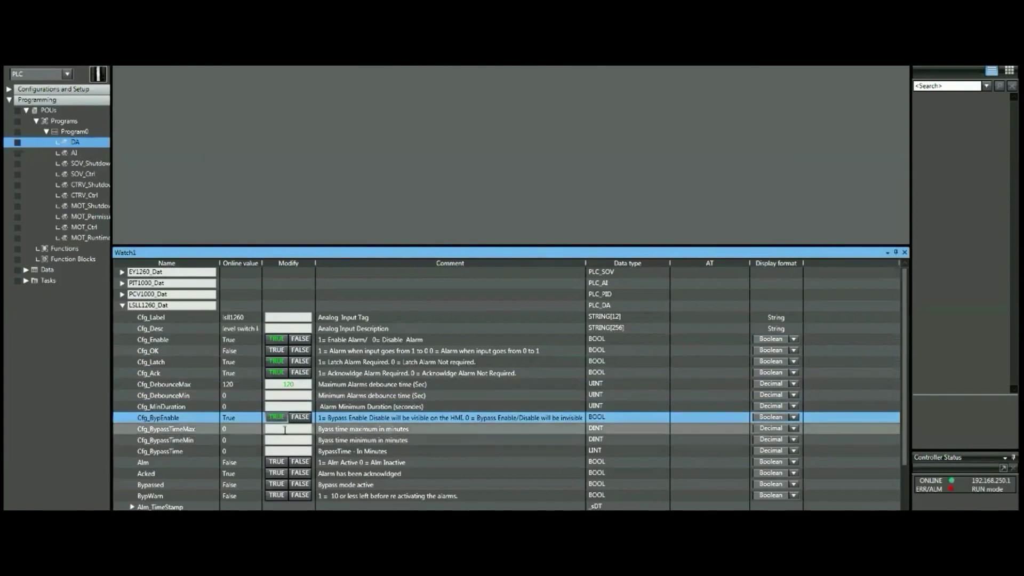
left_click(270, 430)
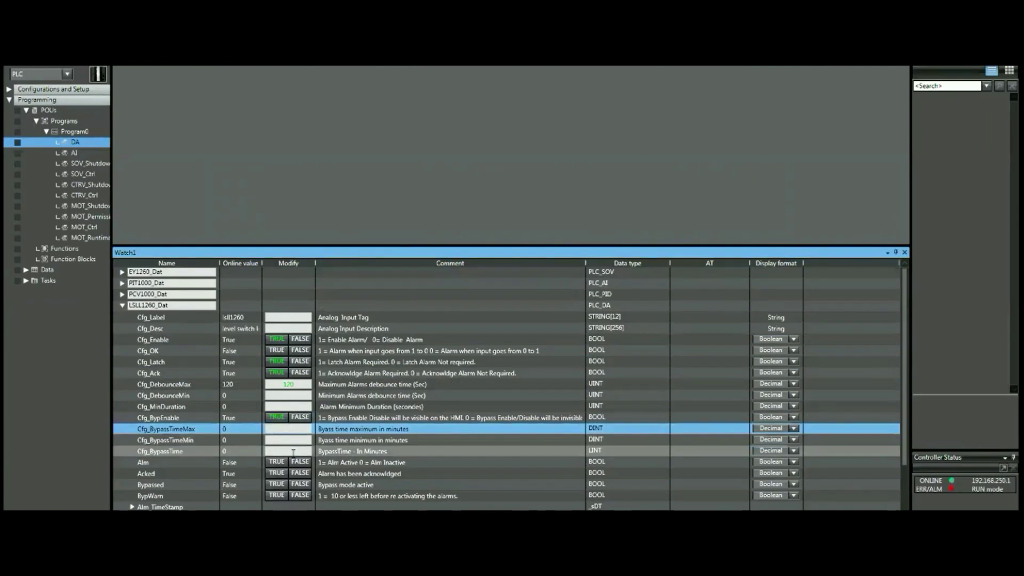
type("120")
left_click(294, 452)
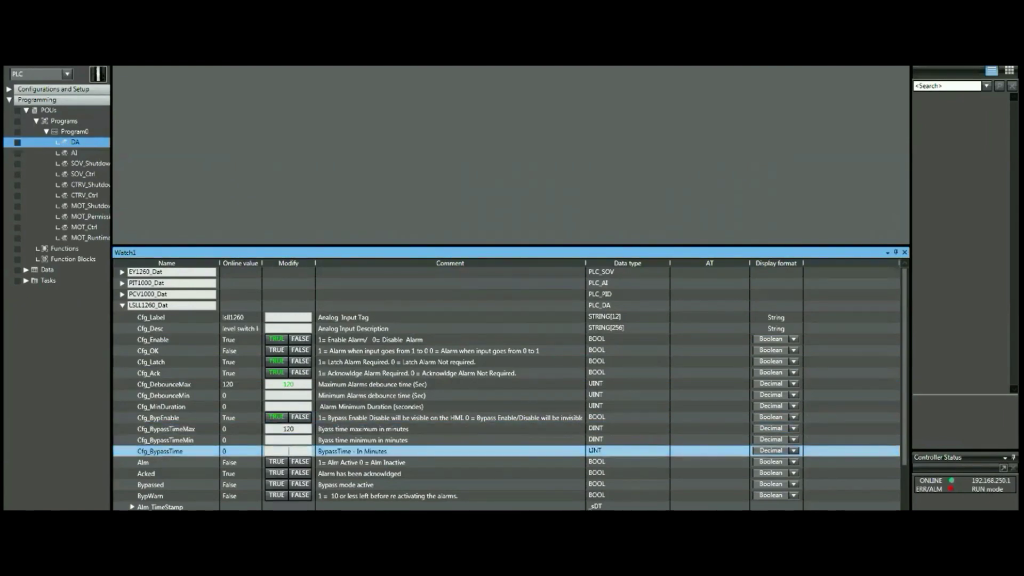
type("30")
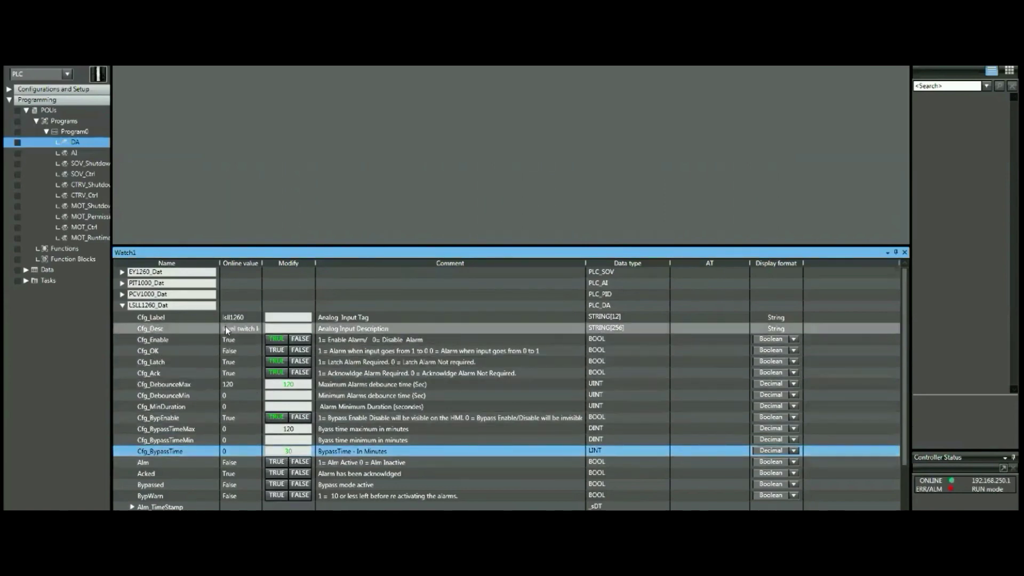
scroll(238, 452, "down", 3)
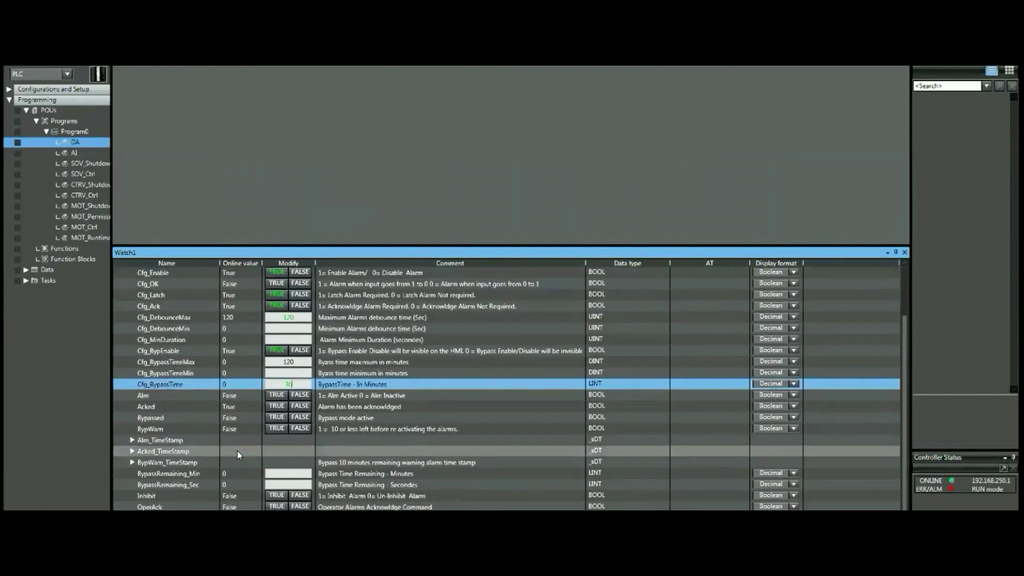
scroll(219, 400, "up", 2)
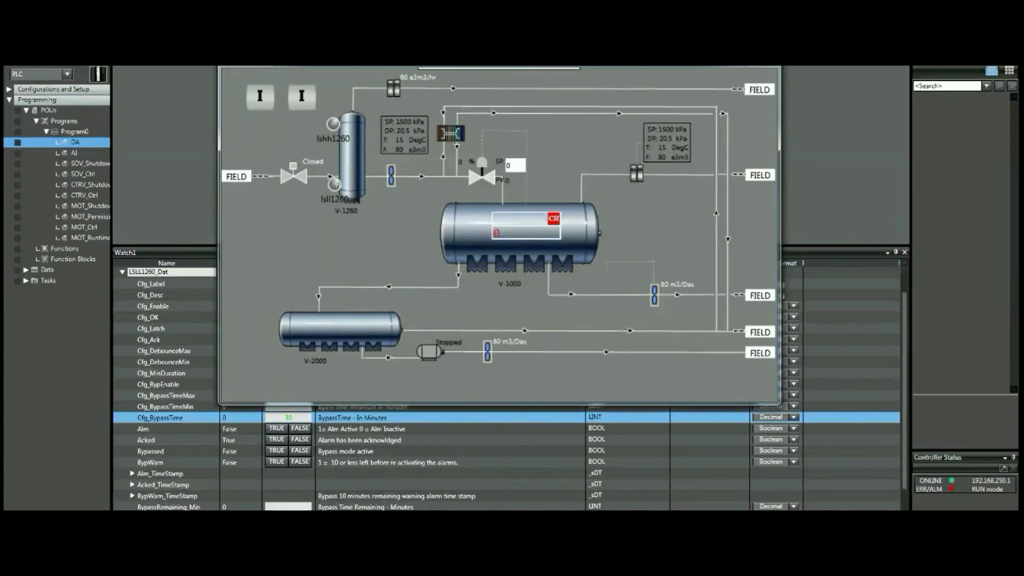
Open the lsll1260 faceplate from the alarm symbol beside V-1260 in the HMI simulation and check its Setup and Home pages.
left_click(337, 185)
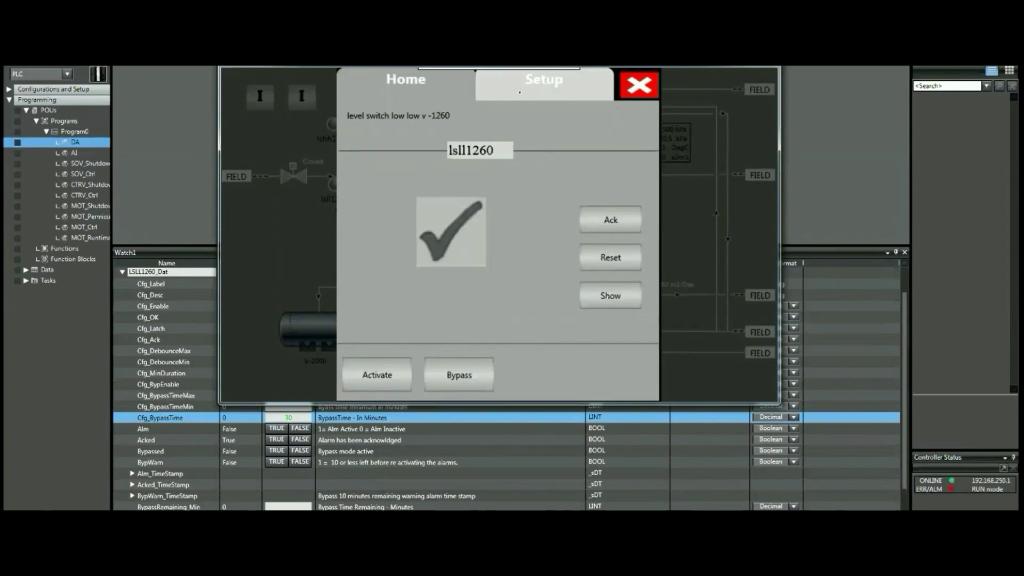
left_click(520, 92)
left_click(436, 101)
Open the DA ladder section in the PLC project, enlarge its editor area and set the LSLL1260 rung's input contact to True.
left_click(168, 186)
double_click(79, 143)
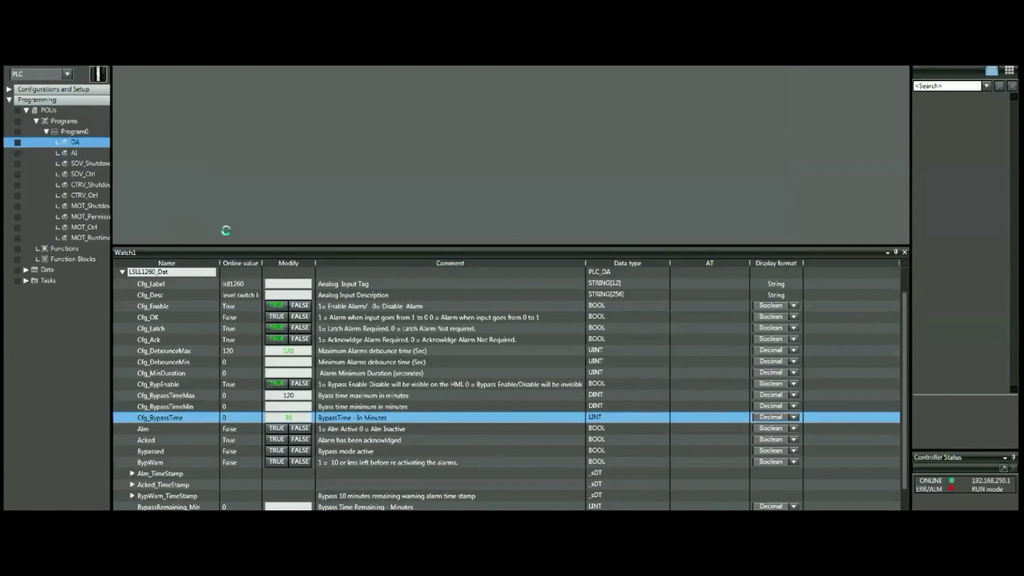
left_click_drag(253, 387, 253, 406)
left_click(177, 210)
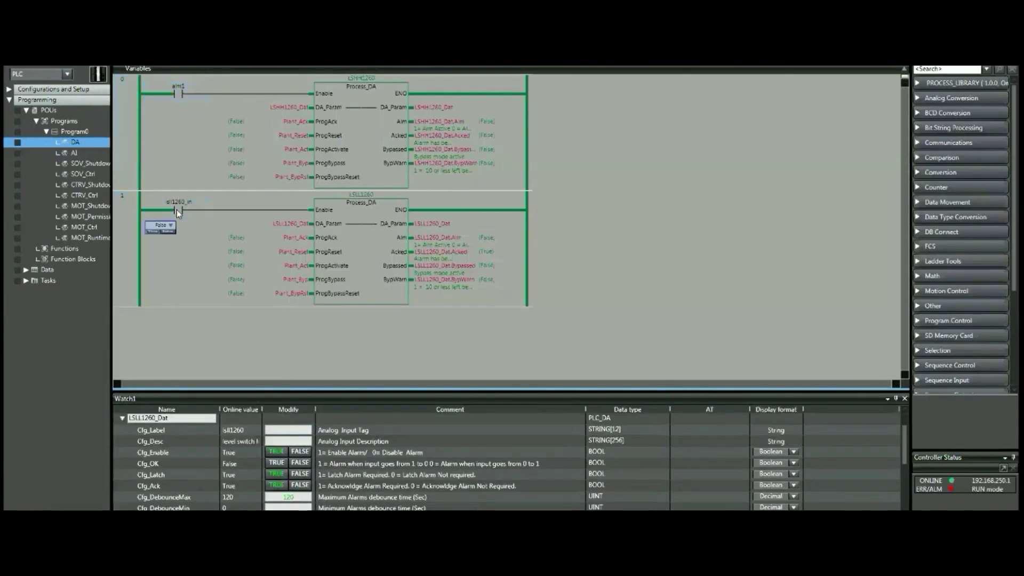
left_click(153, 235)
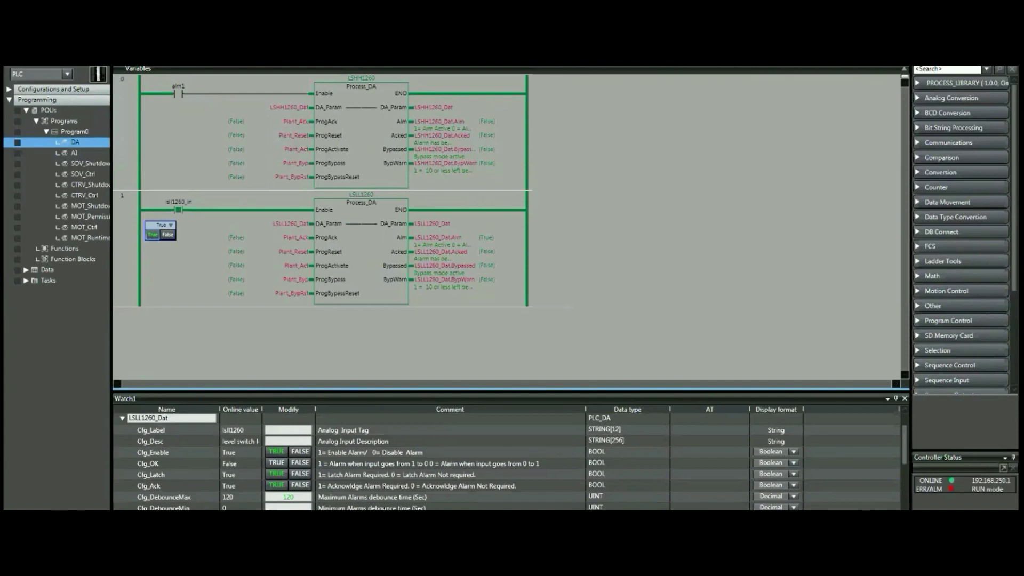
Switch back to the HMI simulation to check the active lsll1260 alarm, use the faceplate's Show command and close the faceplate.
key("alt+Tab")
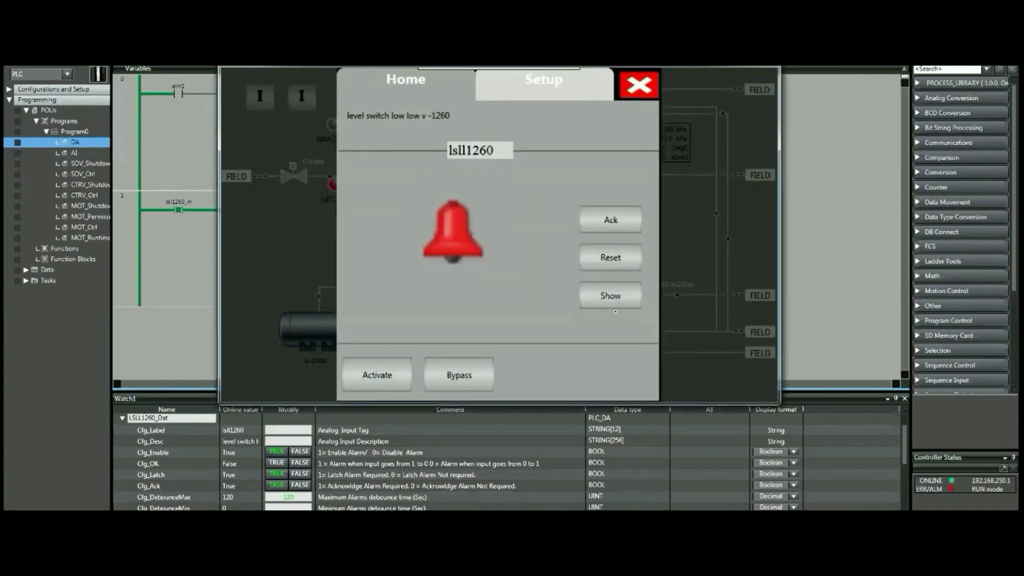
left_click(615, 298)
left_click(638, 88)
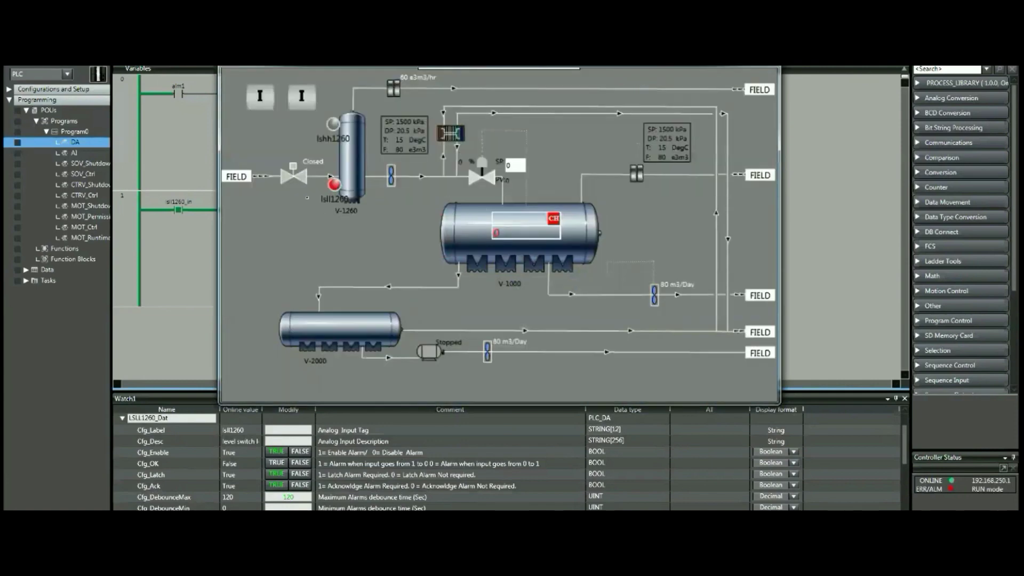